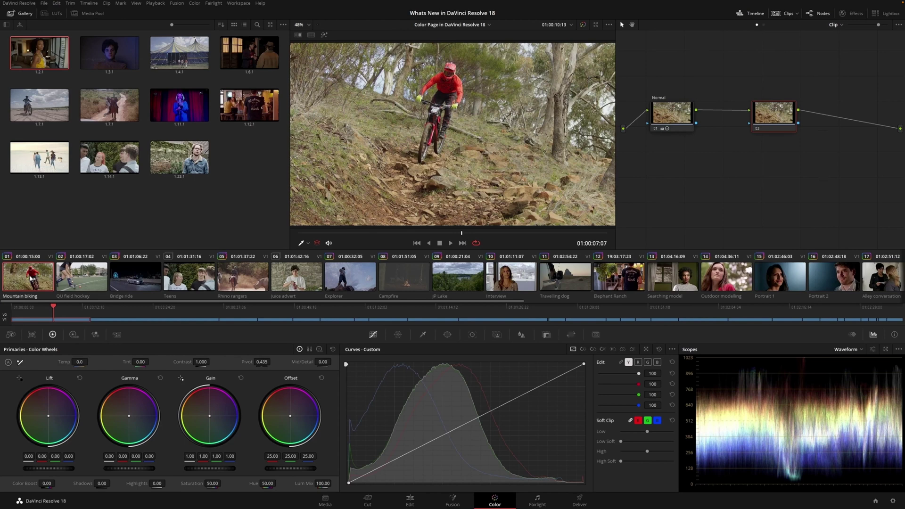
Track the rider's Magic Mask, then stroke the hockey field and subtract the building.
left_click(494, 335)
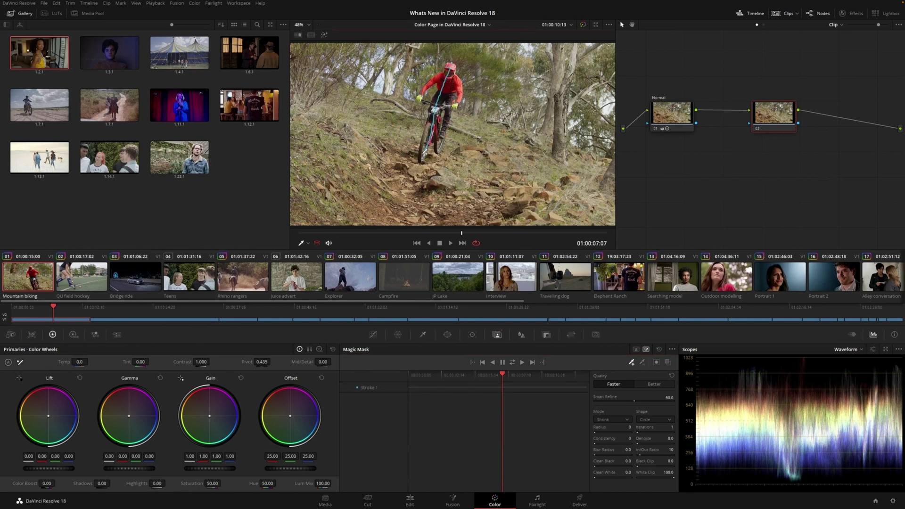
left_click(667, 362)
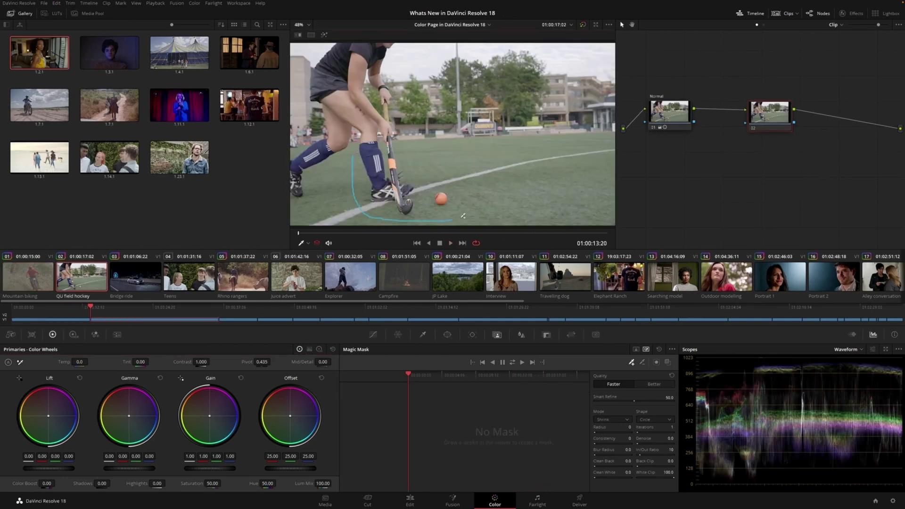
left_click_drag(462, 215, 419, 150)
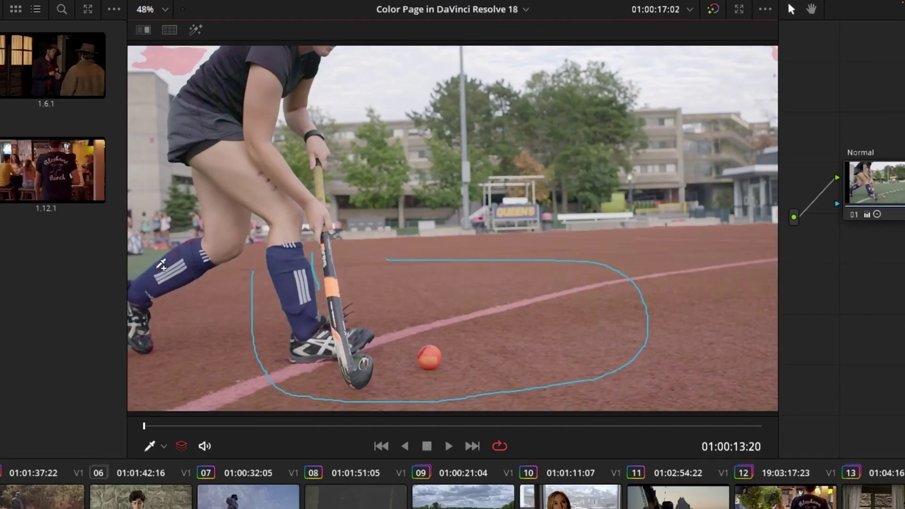
left_click_drag(161, 262, 134, 262)
left_click_drag(151, 164, 134, 140)
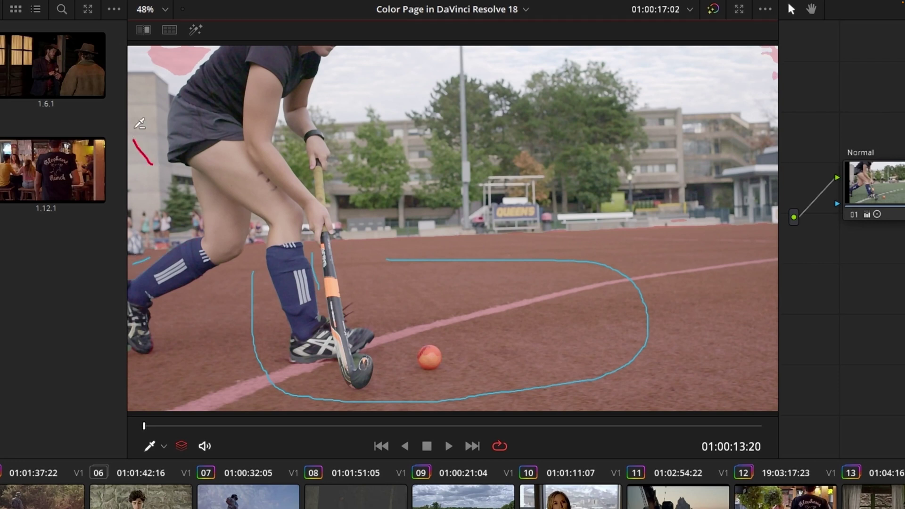
Hide the mask overlay and review the field mask in black and white during playback.
key("shift+h")
key("shift+h")
left_click(732, 32)
key("space")
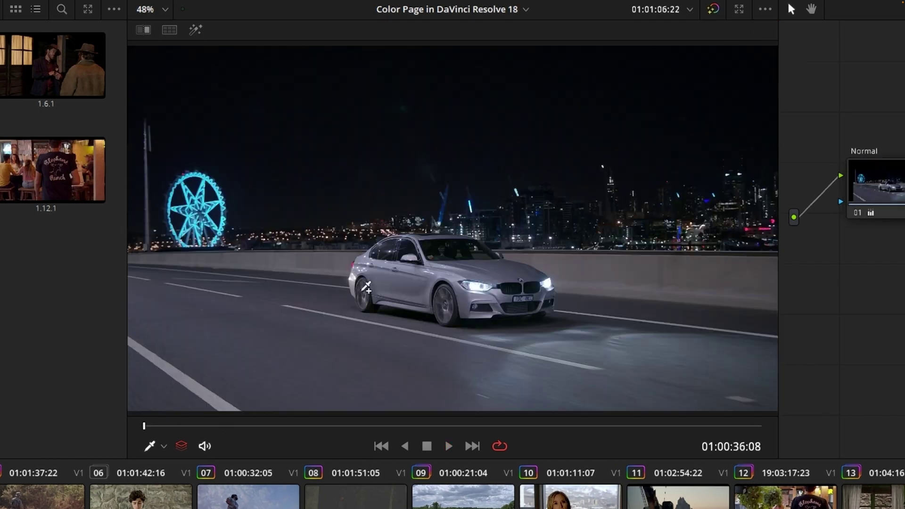
Mask and track the night-time car, show the rider overlay, and reach Resolve FX Refine.
left_click_drag(359, 290, 445, 240)
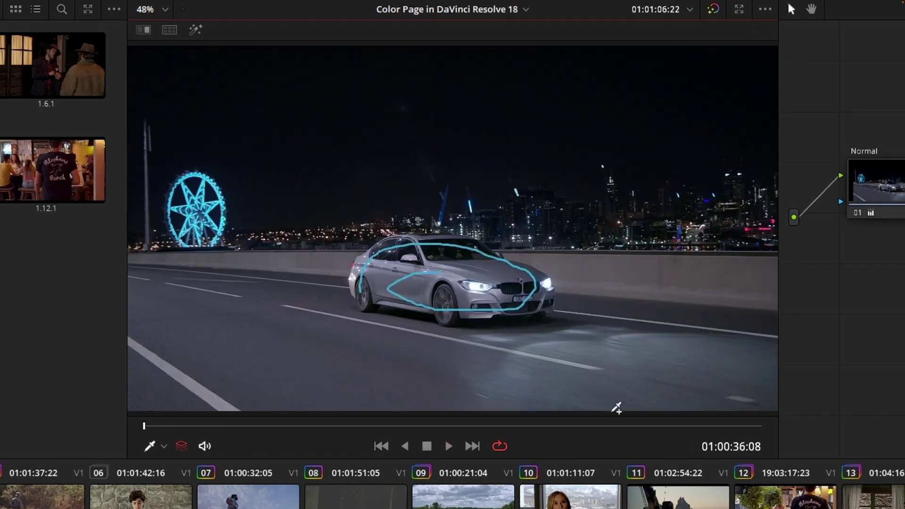
key("ctrl+t")
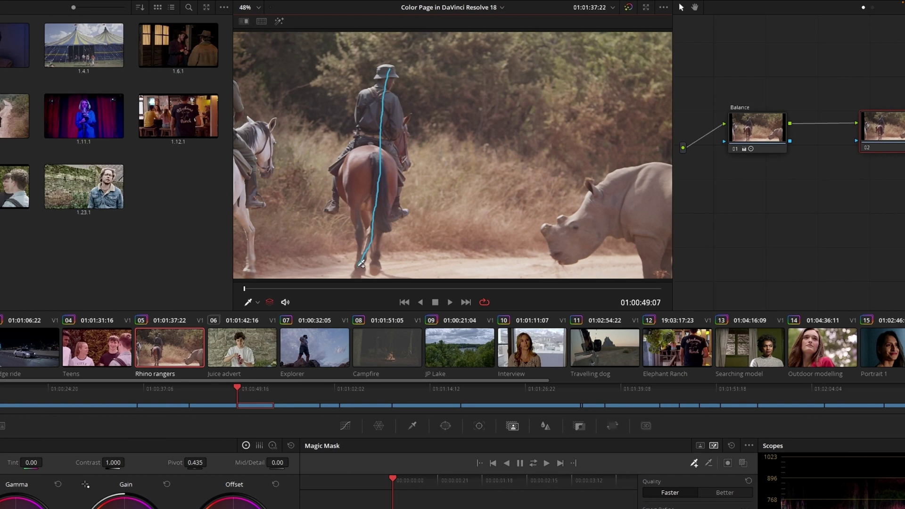
left_click(743, 463)
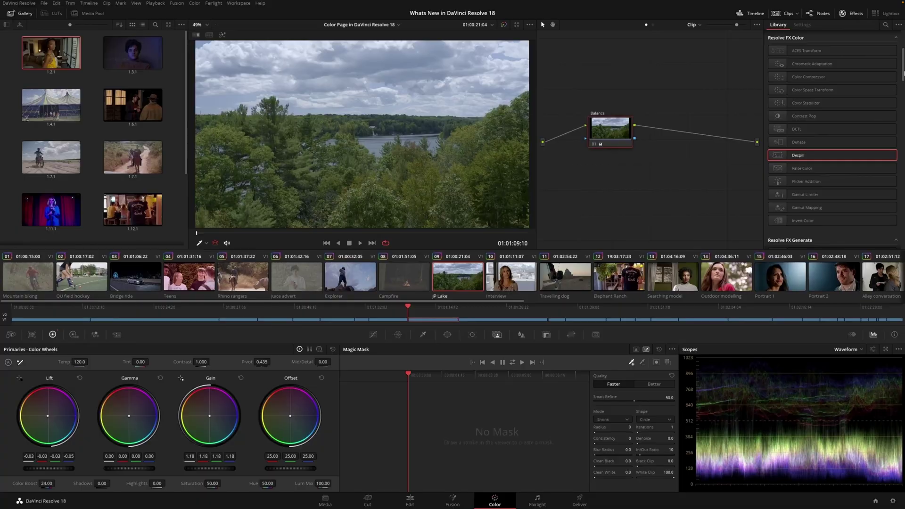
scroll(831, 141, "down", 5)
scroll(831, 141, "down", 5)
scroll(832, 141, "down", 5)
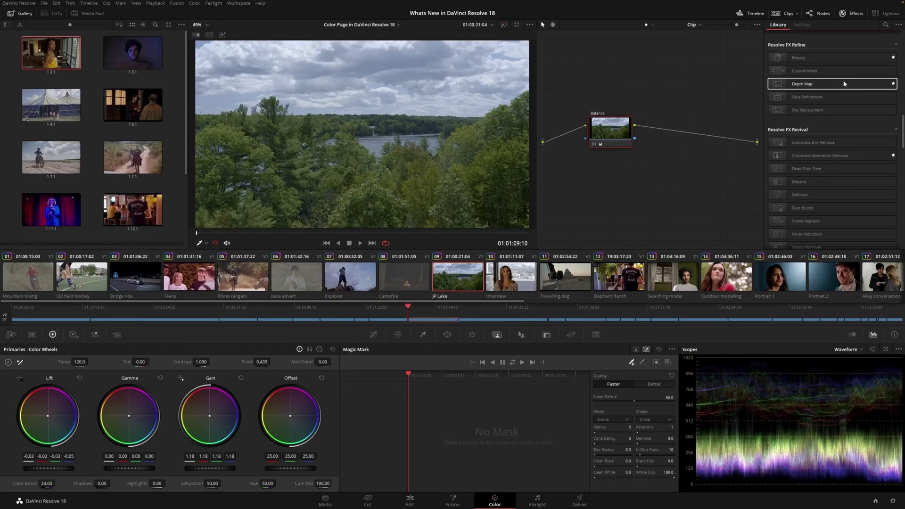
Add a Depth Map with lower Near Limit to JP Lake and Travelling dog, then select Elephant Ranch.
left_click_drag(698, 136, 695, 135)
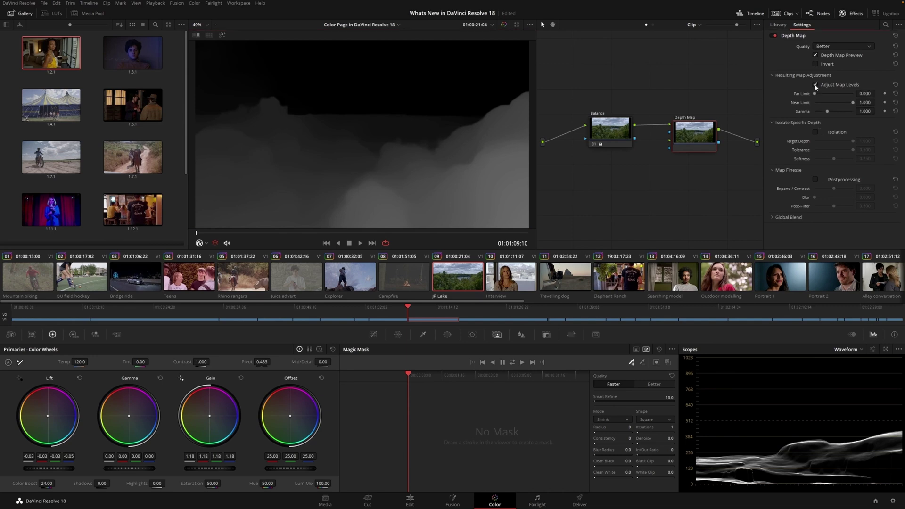
left_click_drag(852, 102, 826, 103)
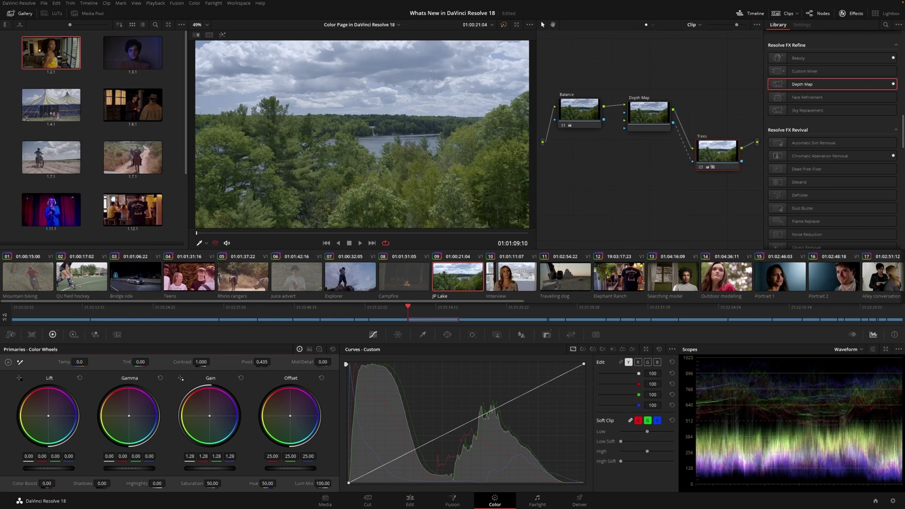
key("space")
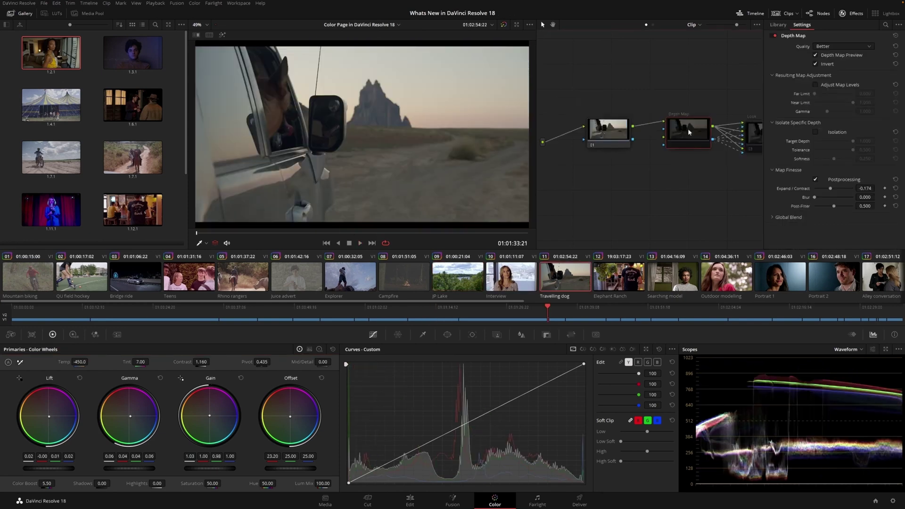
key("ctrl+d")
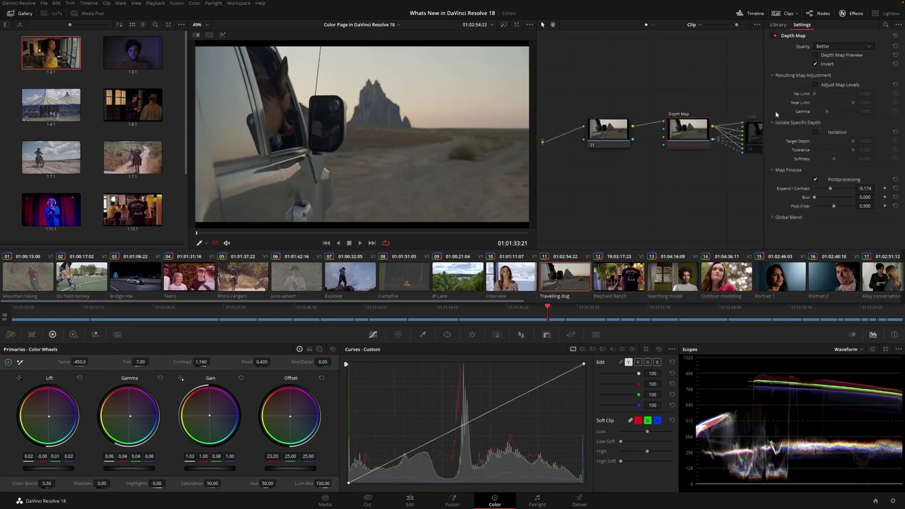
left_click(754, 131)
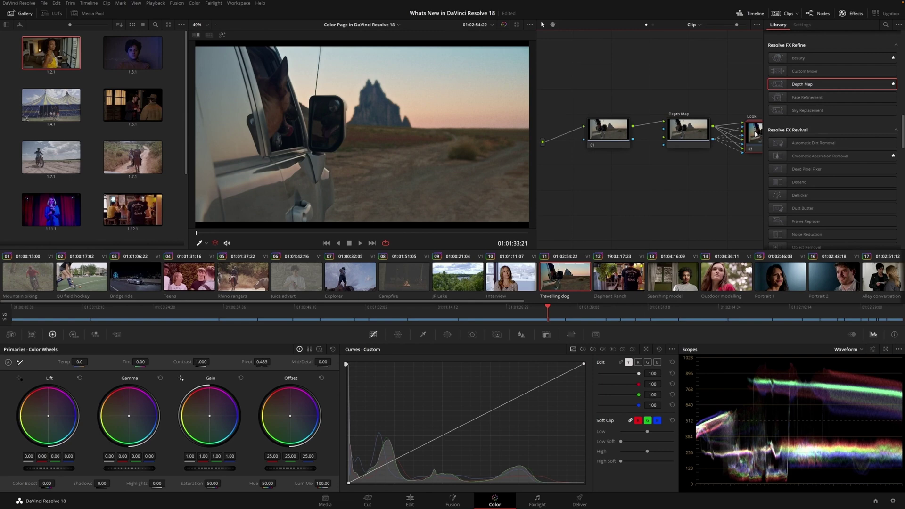
left_click(611, 273)
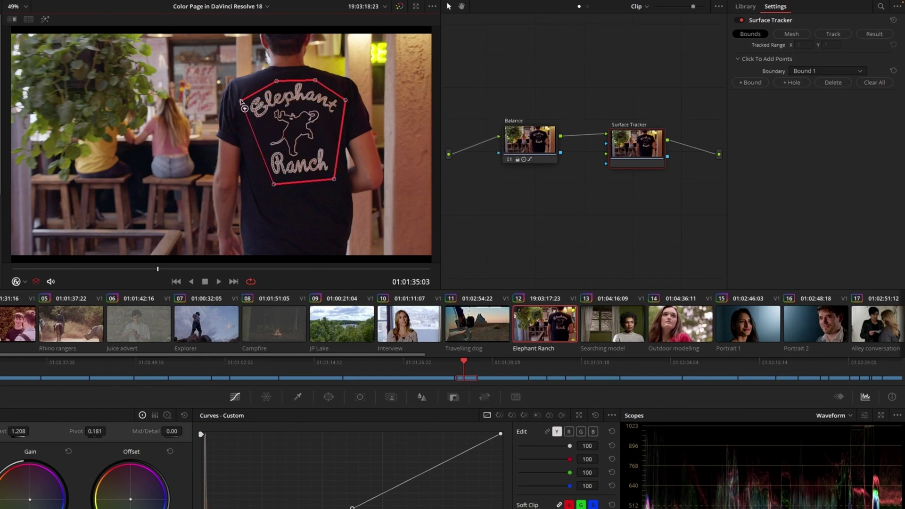
Generate and track a mesh on the shirt logo, nudge the sweater mesh points, and review eye tracking.
left_click(790, 34)
left_click(832, 33)
left_click(819, 67)
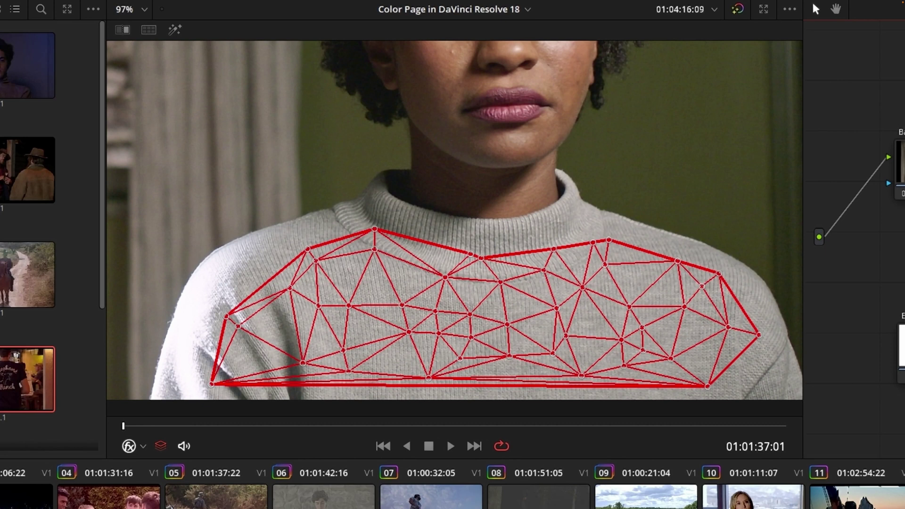
left_click(280, 329)
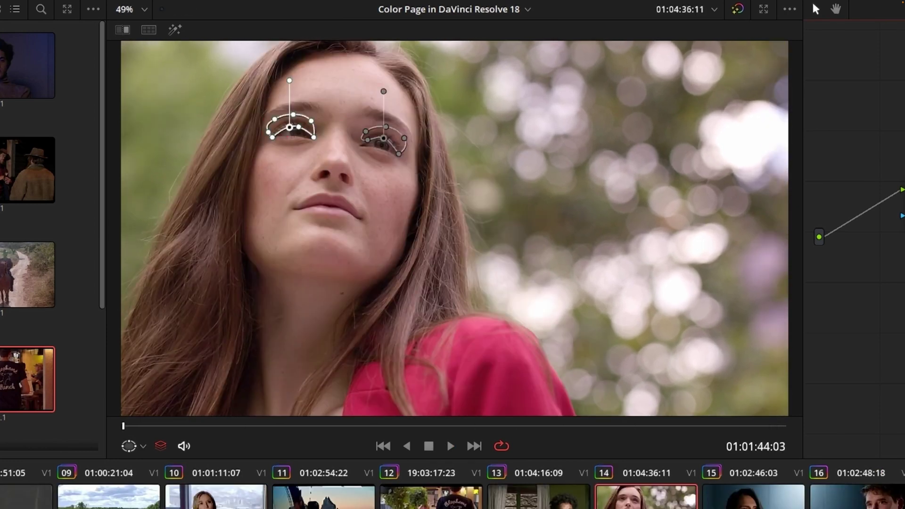
key("space")
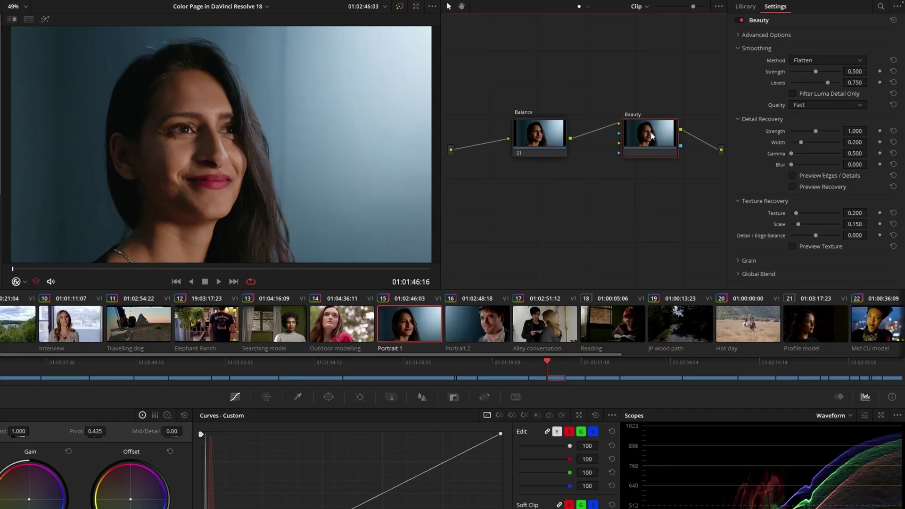
Set the Beauty Operating Mode to Ultra Beauty and enable a Beauty node on Portrait 2.
left_click(757, 35)
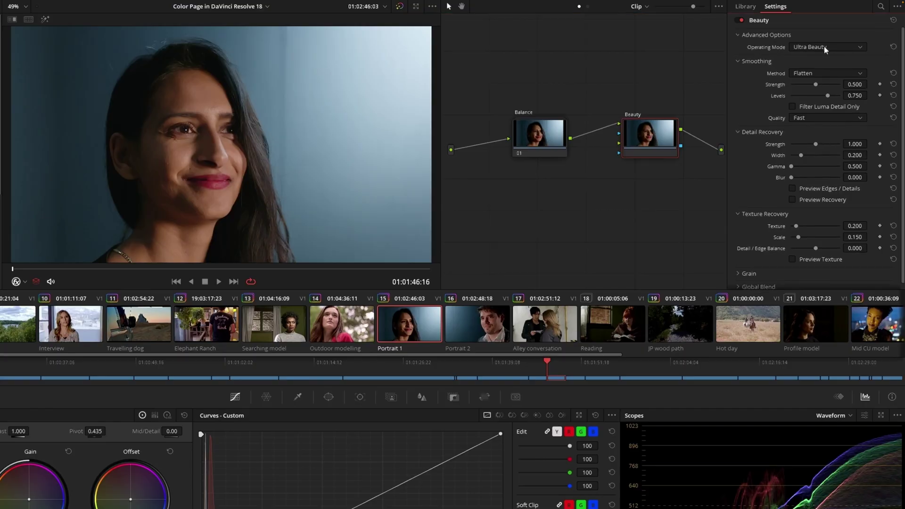
left_click(841, 58)
key("Down")
scroll(281, 164, "up", 6)
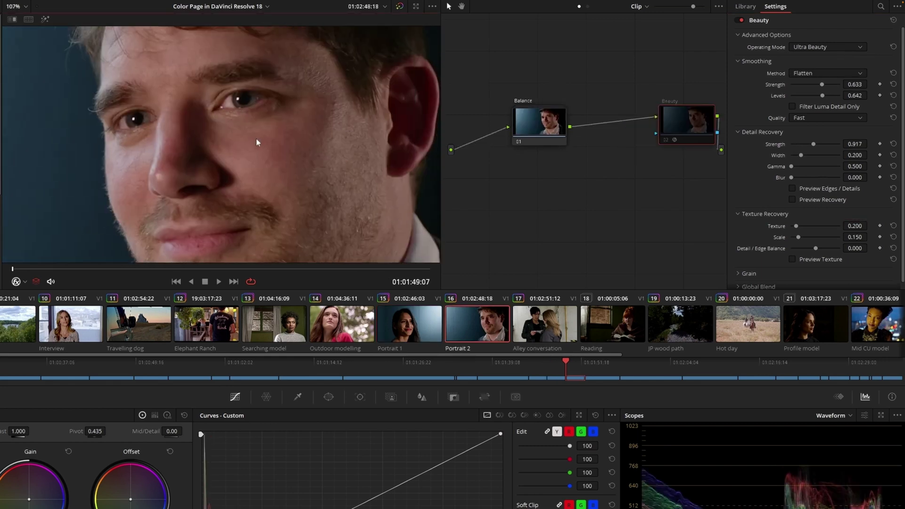
scroll(257, 140, "up", 3)
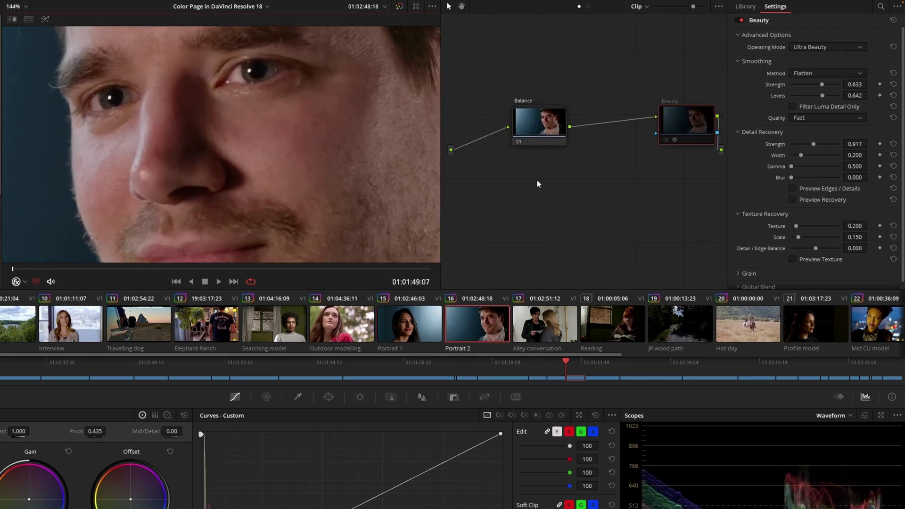
key("ctrl+d")
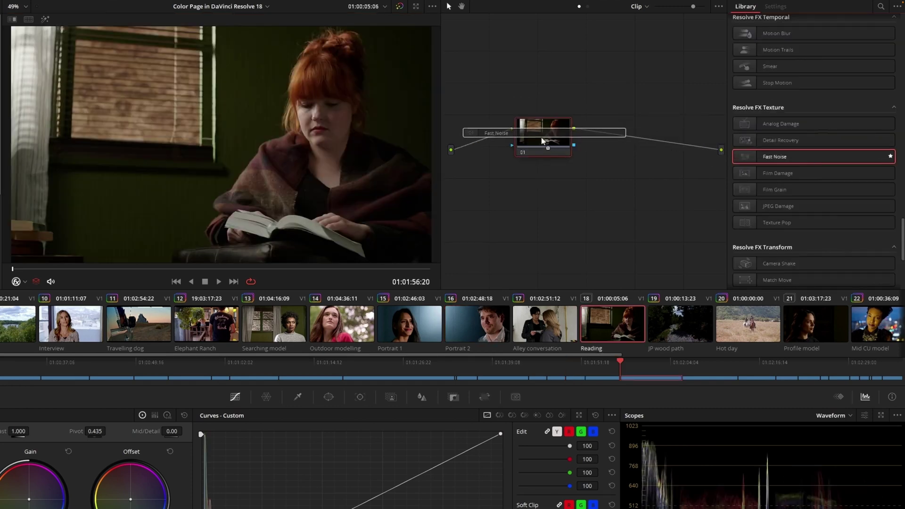
Apply Fast Noise to the Reading clip using the smoke preset.
left_click_drag(807, 158, 540, 137)
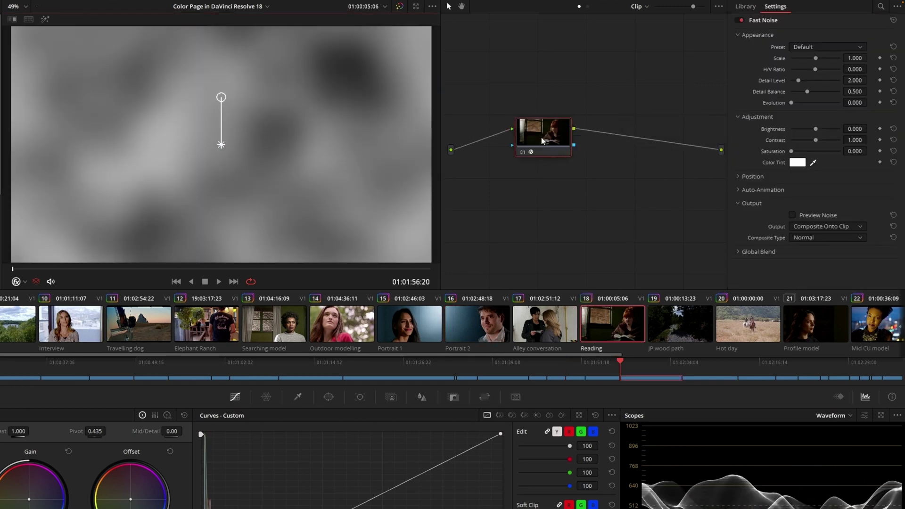
left_click(823, 47)
left_click(818, 96)
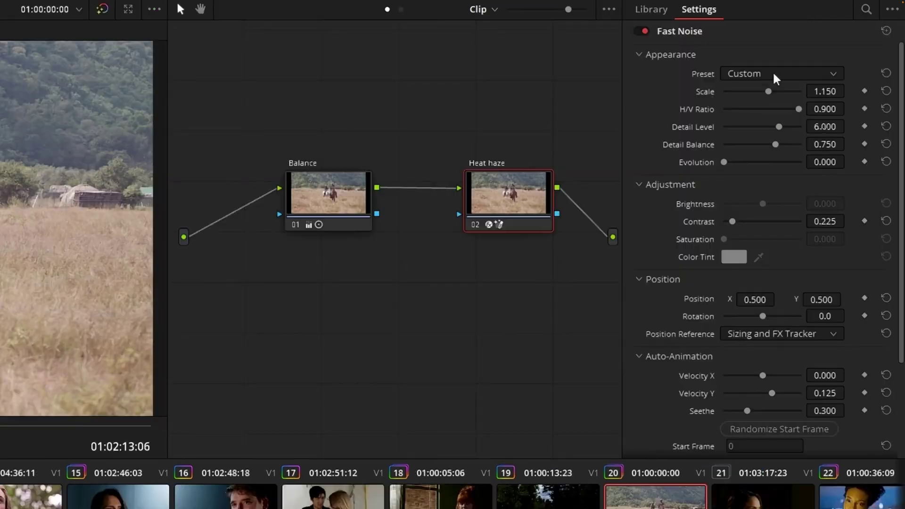
Switch the Fast Noise preset to Heat Haze and play back the result.
left_click(773, 73)
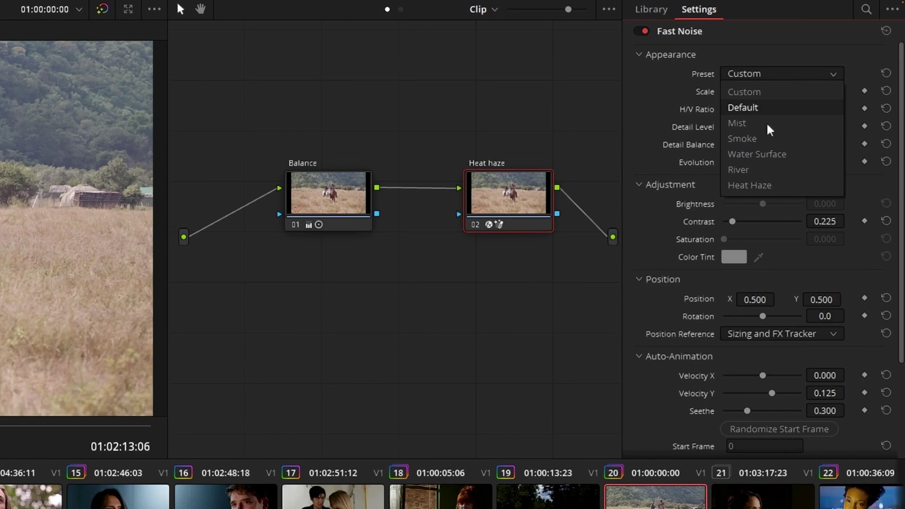
left_click(779, 184)
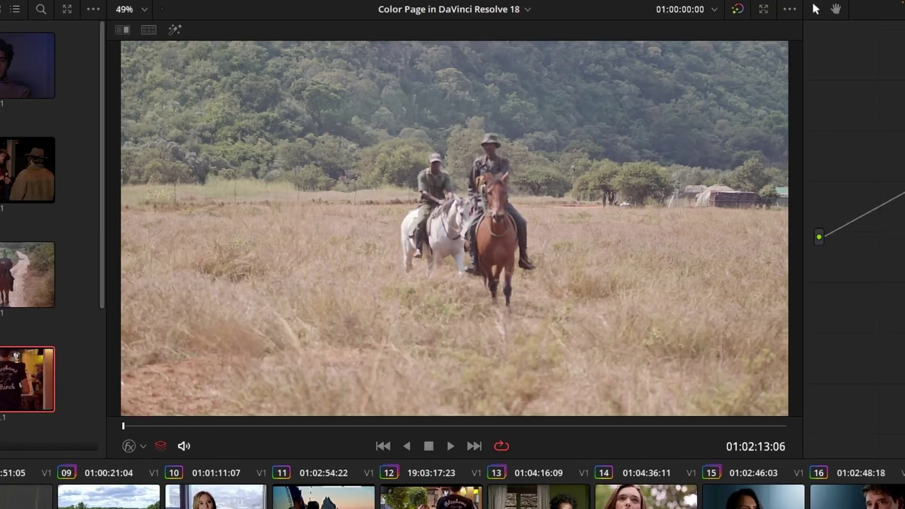
key("space")
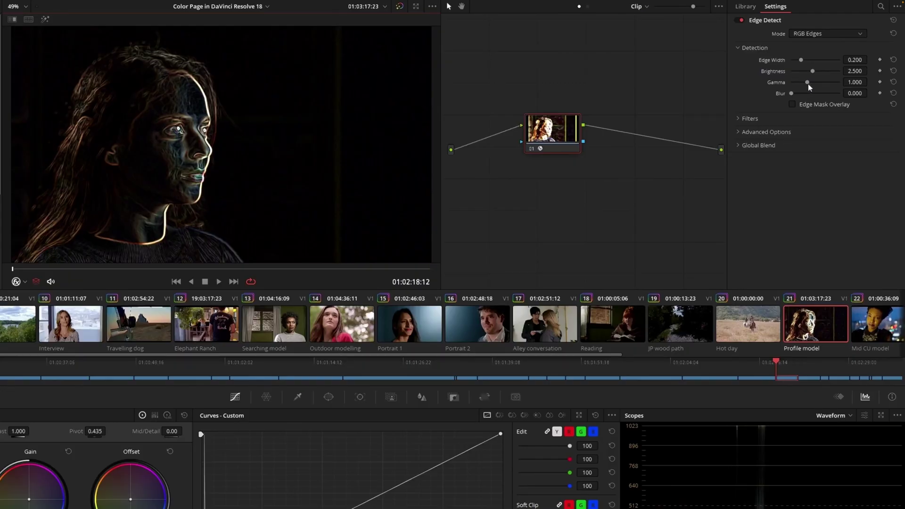
Set Edge Detect gamma to 0.955 with Flatten preprocessing, then add a Despill node.
left_click_drag(807, 81, 806, 81)
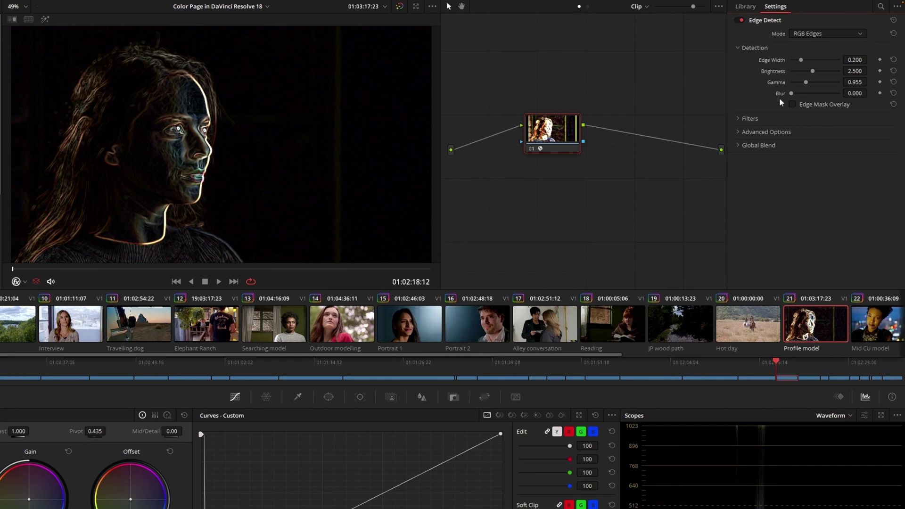
left_click(815, 161)
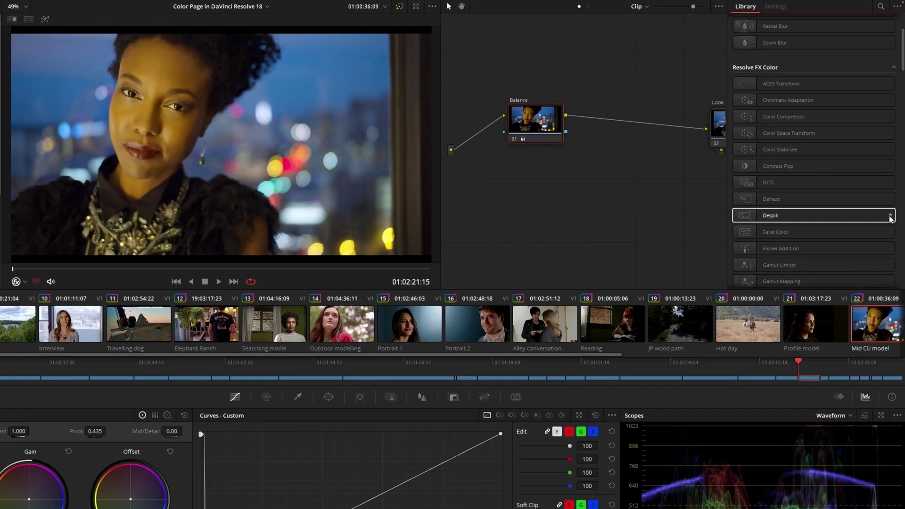
left_click_drag(888, 213, 643, 124)
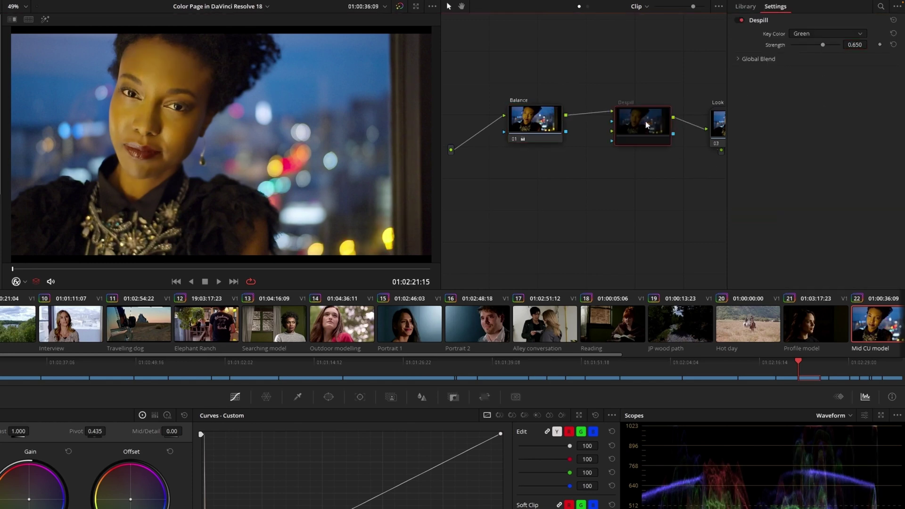
Enable the Despill effect on the Mid forrest 2 clip.
key("Down")
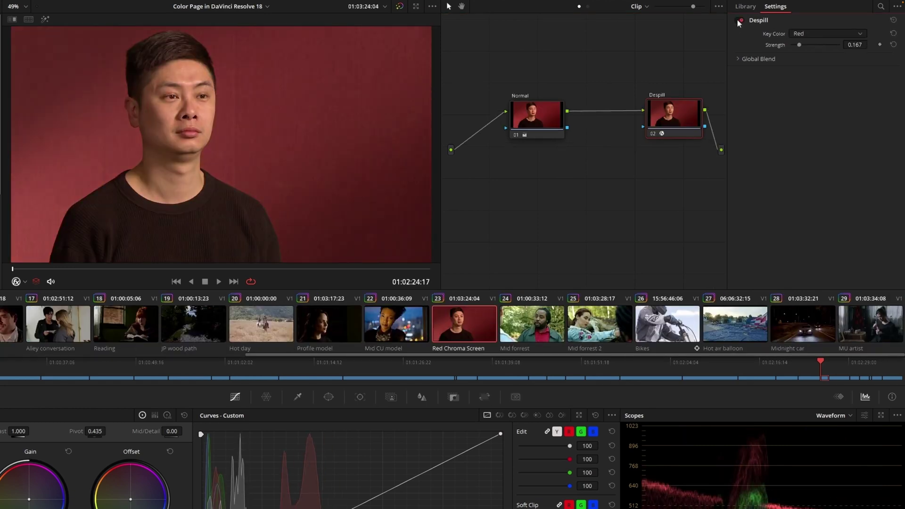
key("Down")
key("Down")
left_click(742, 19)
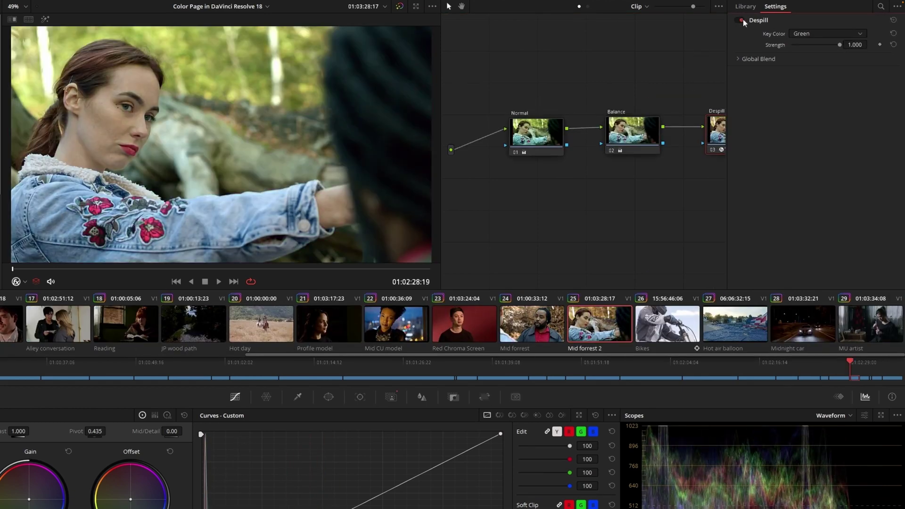
key("Down")
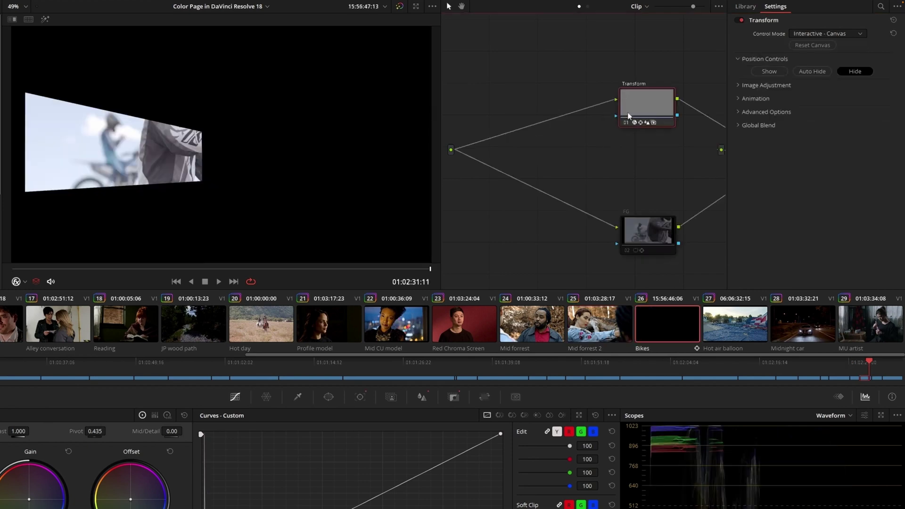
Add an OFX input to the Bikes Transform node and bring in BMD_logo as external matte.
right_click(638, 98)
left_click(672, 200)
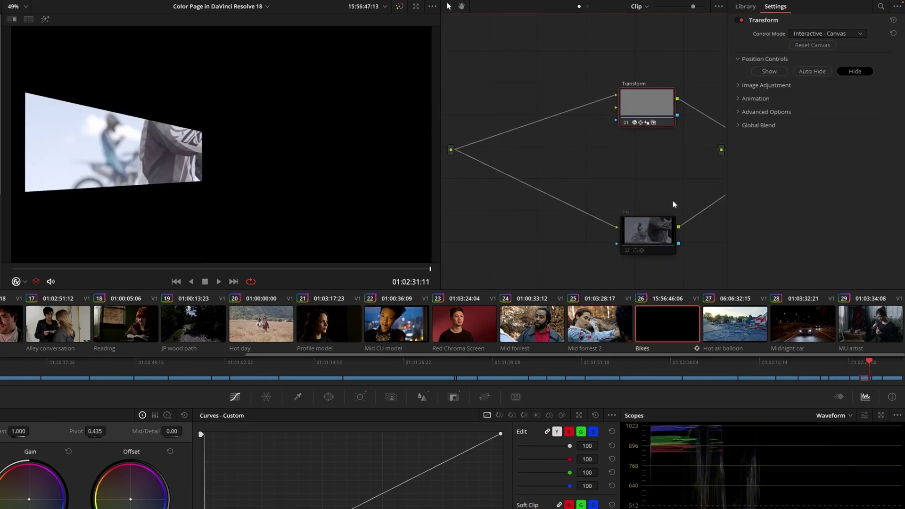
mouse_move(301, 169)
left_mouse_down()
mouse_move(541, 165)
mouse_move(615, 107)
left_mouse_up()
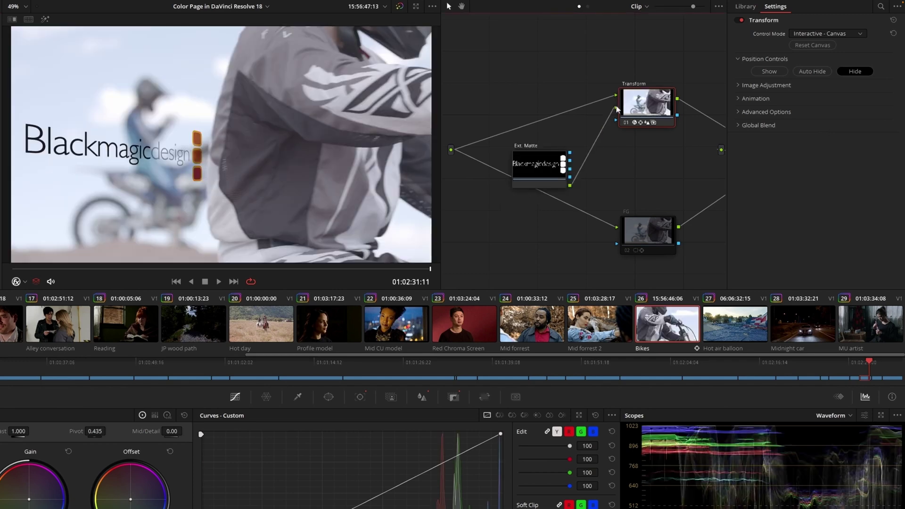
key("j")
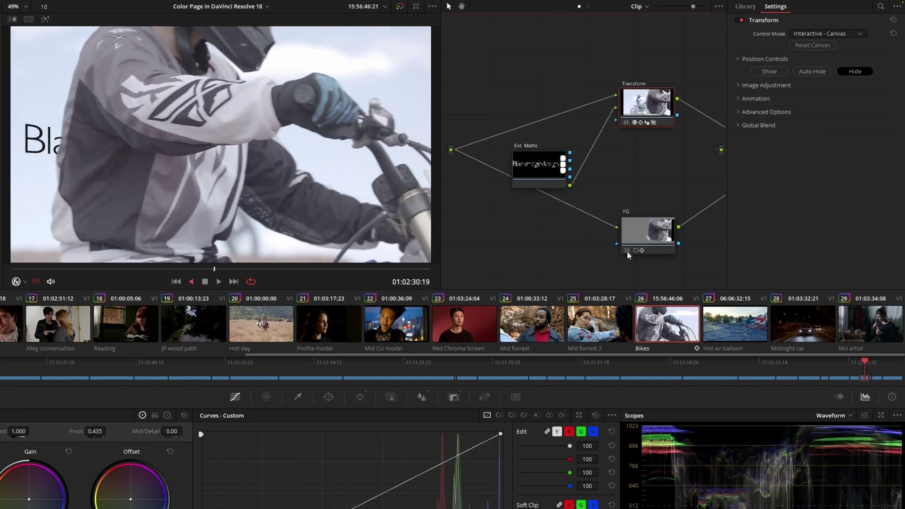
Tune the Chromatic Aberration green/purple fringe correction on the Hot air balloon clip.
left_click(727, 325)
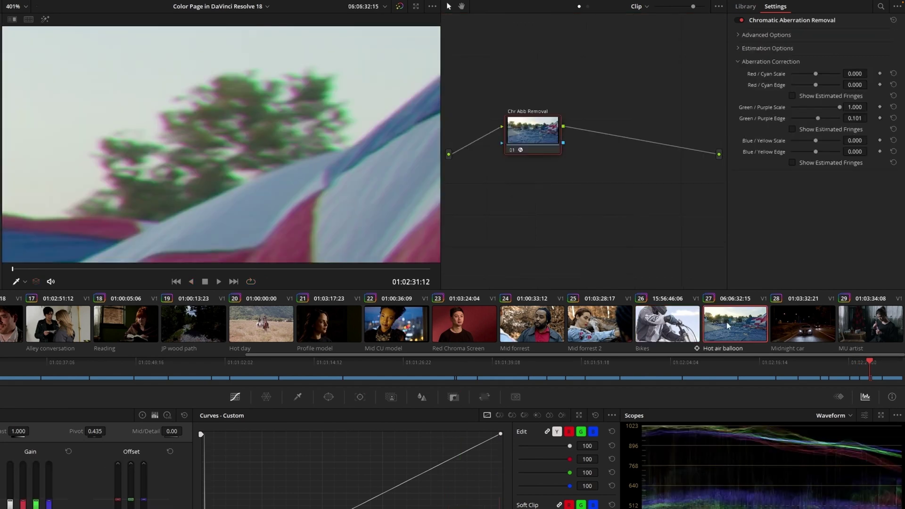
left_click(791, 129)
mouse_move(837, 108)
left_mouse_down()
mouse_move(802, 107)
mouse_move(815, 118)
left_mouse_up()
left_click(792, 129)
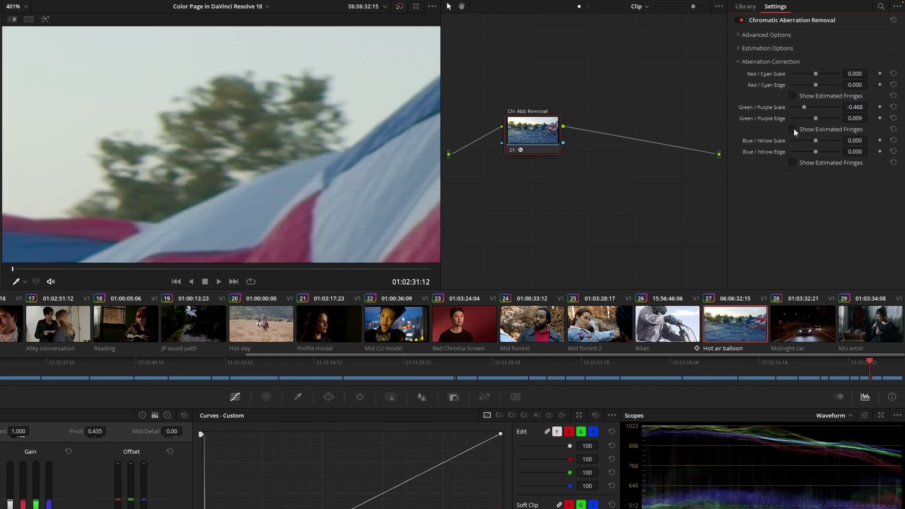
left_click(739, 20)
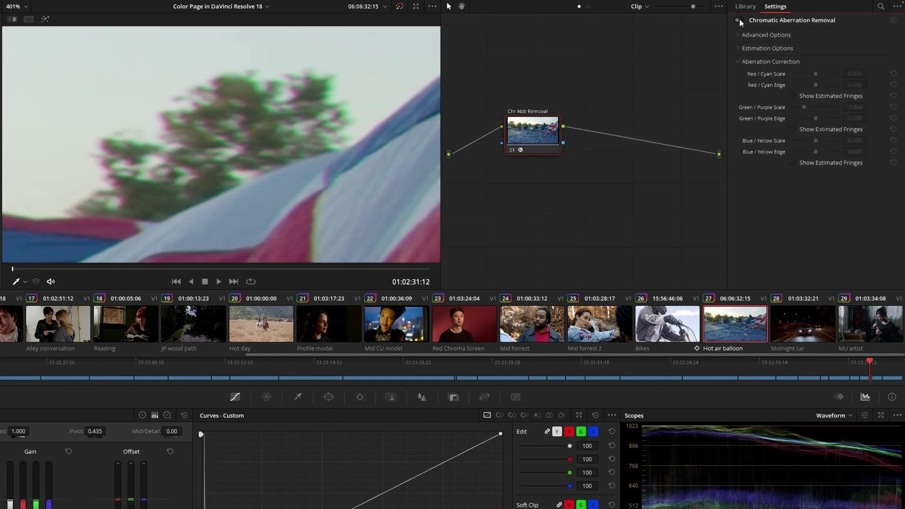
left_click(737, 20)
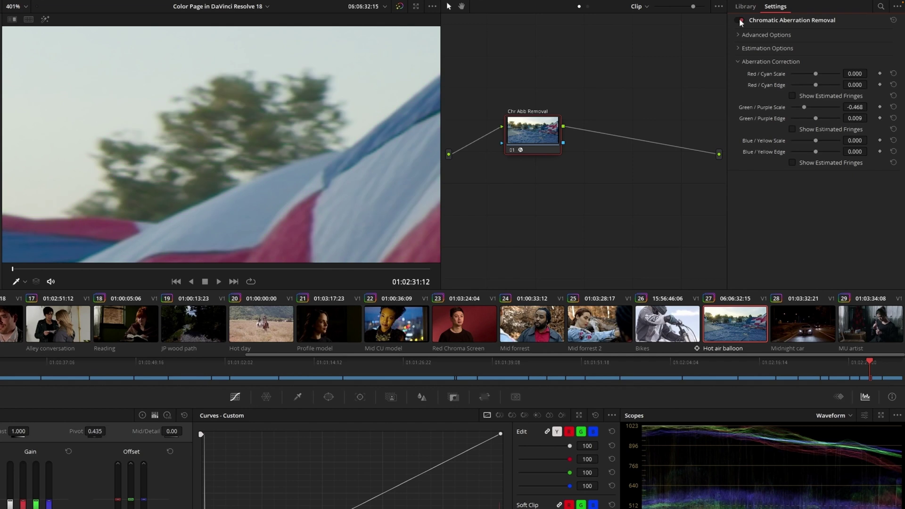
Set the Midnight car's Lens Reflections preset to Bokeh.
key("Down")
left_click(813, 144)
left_click(809, 204)
Flatten the Look node's custom curve back onto the diagonal on the MU artist clip.
key("space")
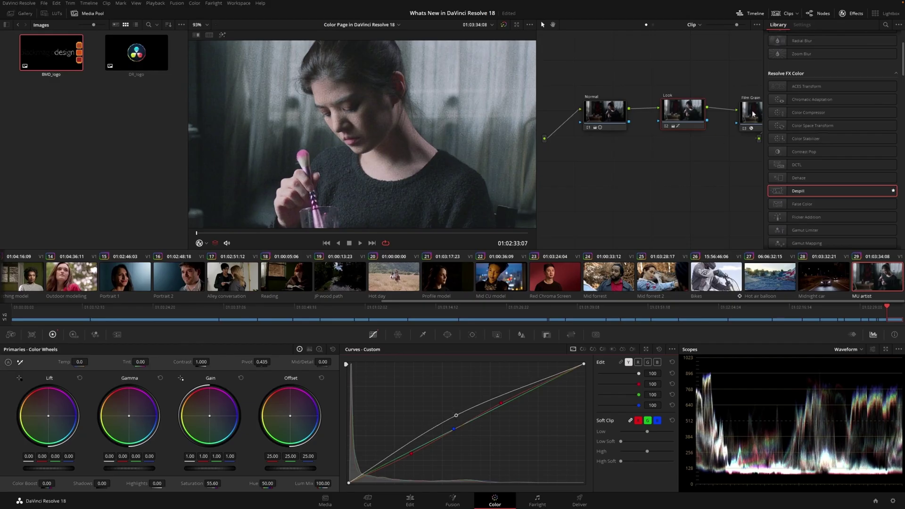
left_click(753, 114)
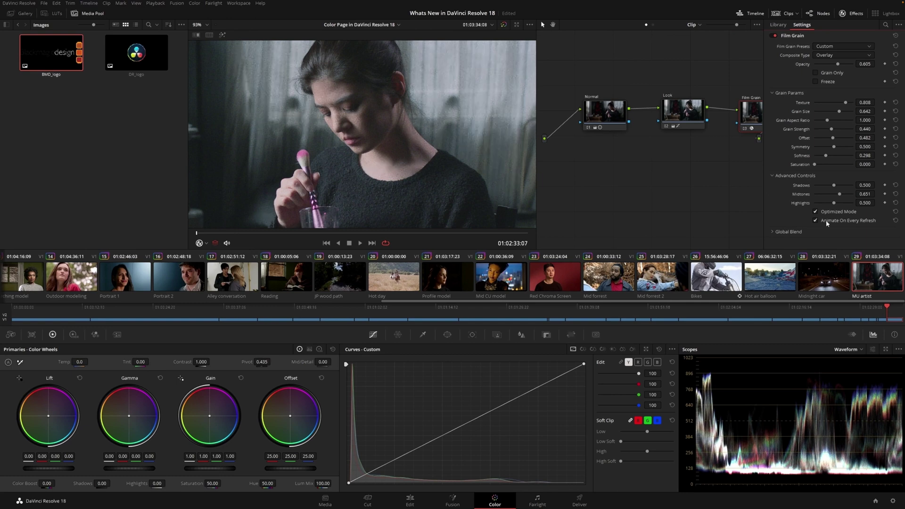
left_click(693, 114)
mouse_move(456, 415)
left_mouse_down()
mouse_move(463, 424)
mouse_move(458, 416)
left_mouse_up()
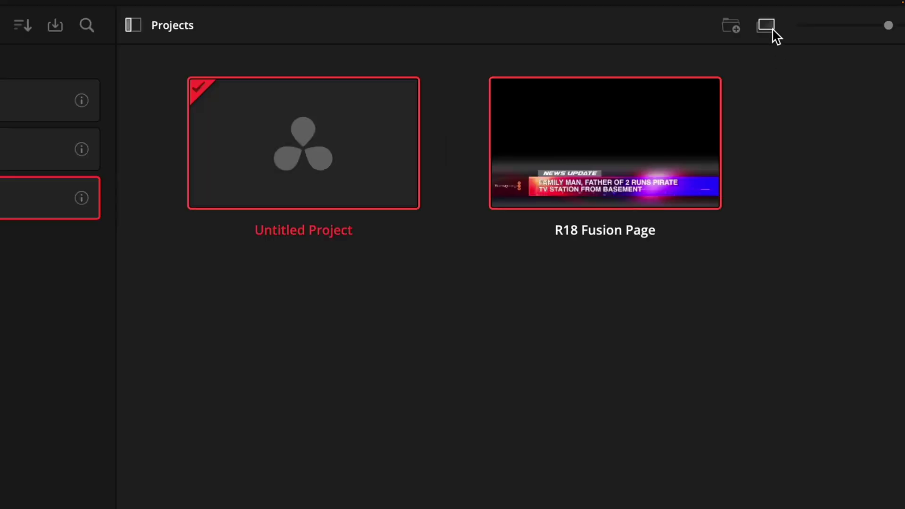
Copy 'Untitled Project' into the DR18 Demos library's <root> folder.
left_click(634, 71)
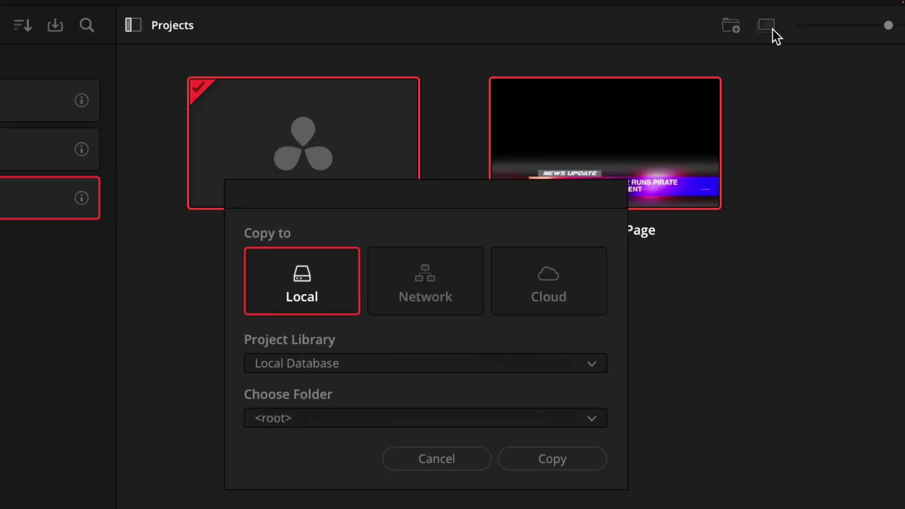
left_click(418, 366)
left_click(426, 413)
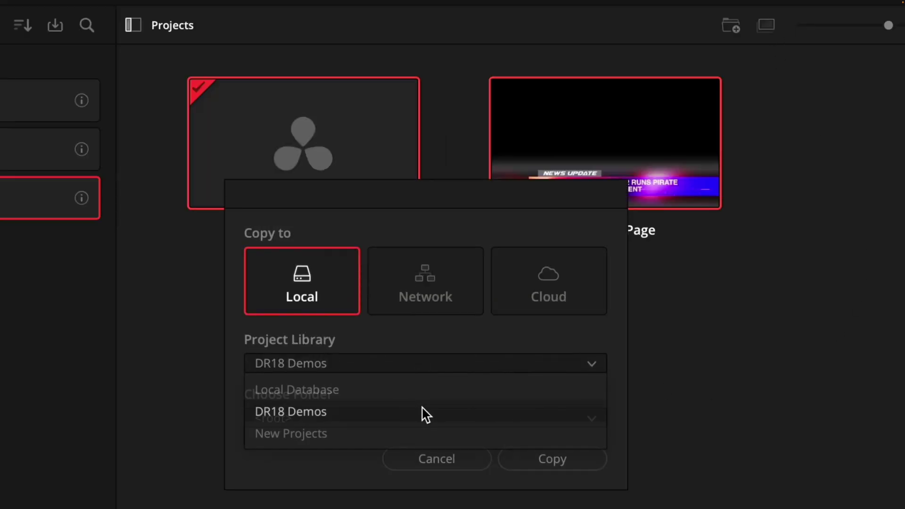
left_click(575, 471)
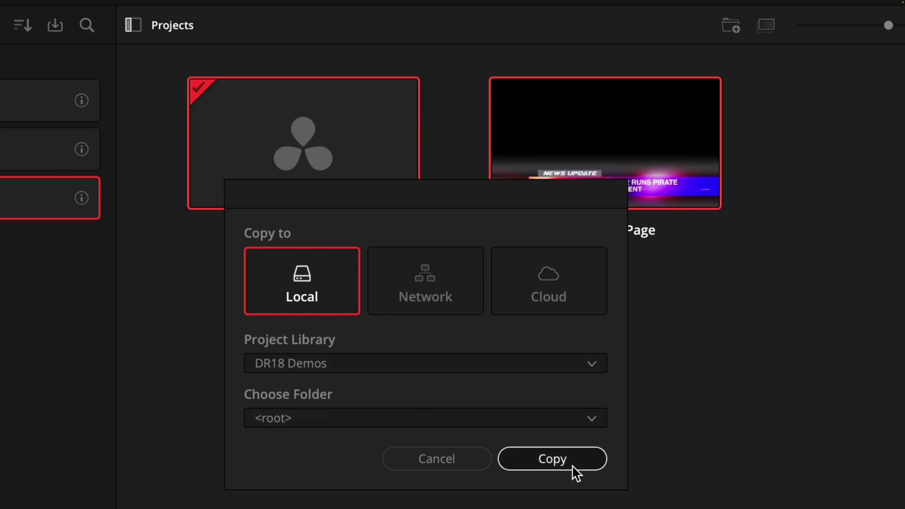
left_click(574, 471)
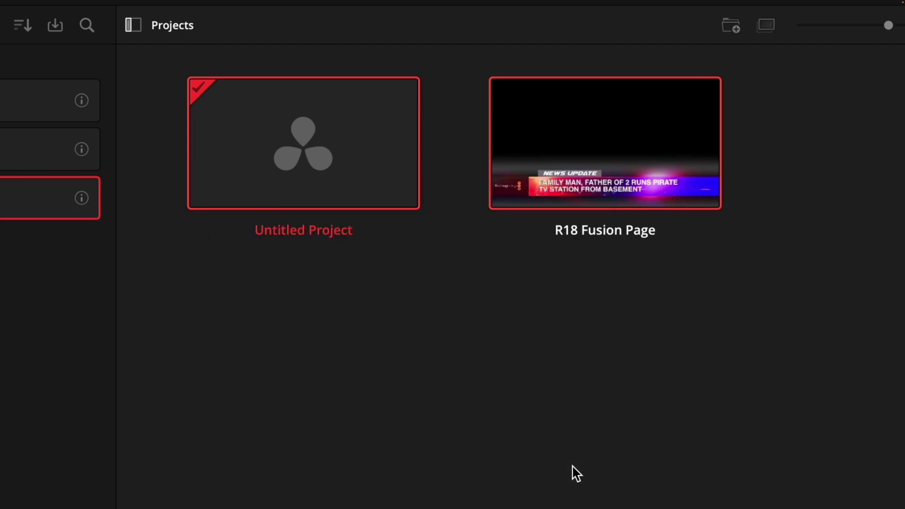
Set timeline resolution to 3840 x 2160 Ultra HD and video format to UHD 2160p 24.
left_click(550, 117)
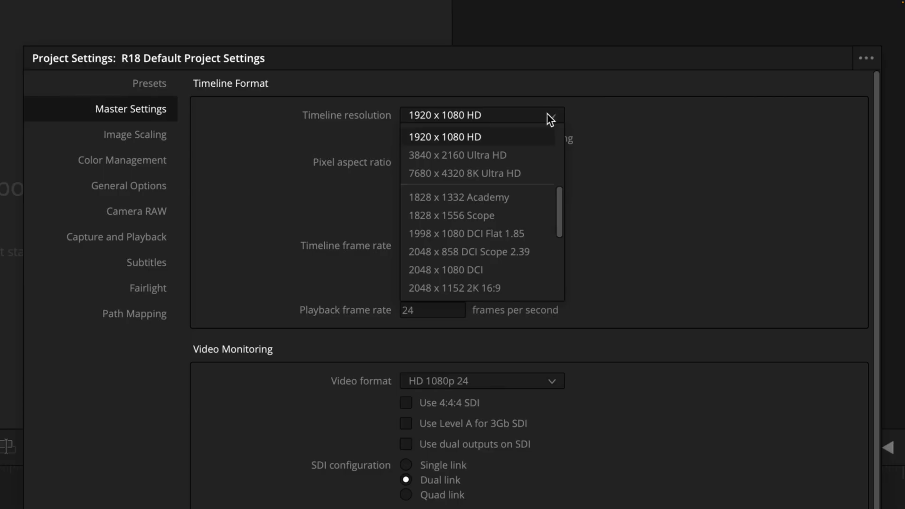
left_click(538, 156)
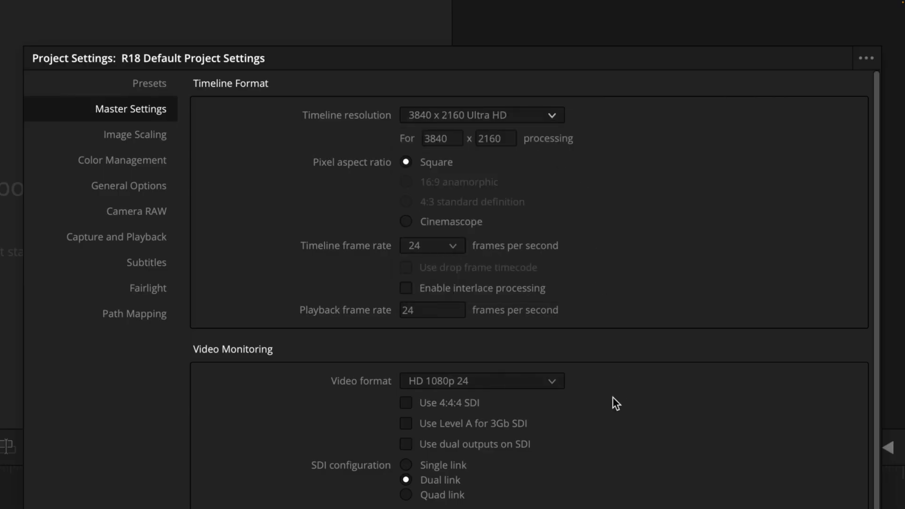
left_click(553, 384)
scroll(544, 468, "down", 2)
left_click(547, 474)
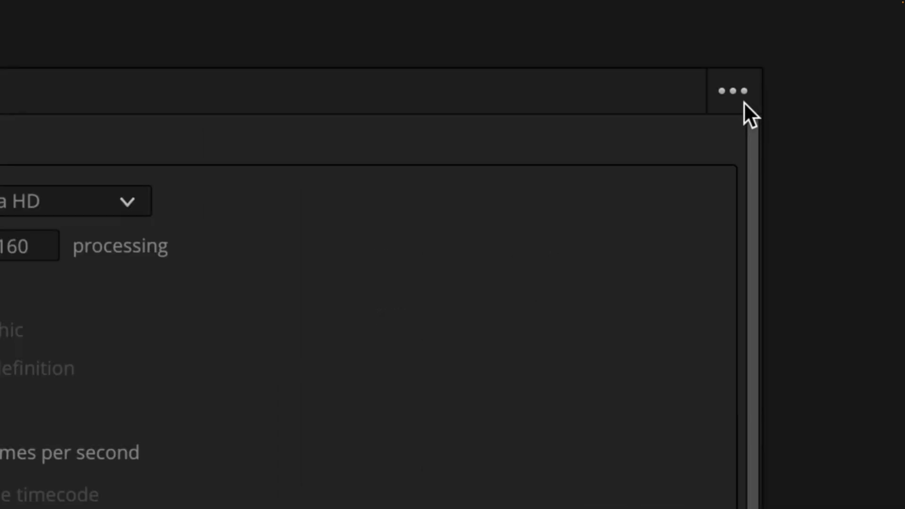
left_click(744, 101)
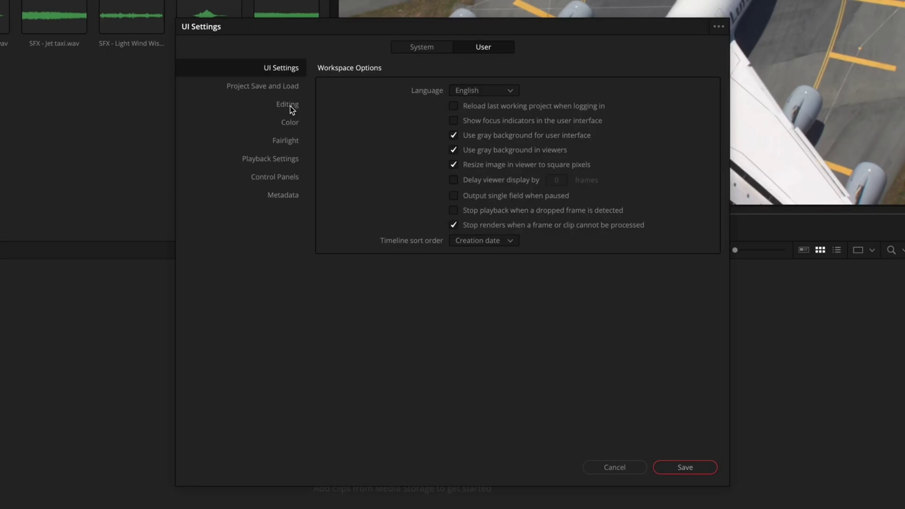
Save the Editing preferences with Finder tags imported as keywords, then add every Media Storage clip to the media pool.
left_click(289, 105)
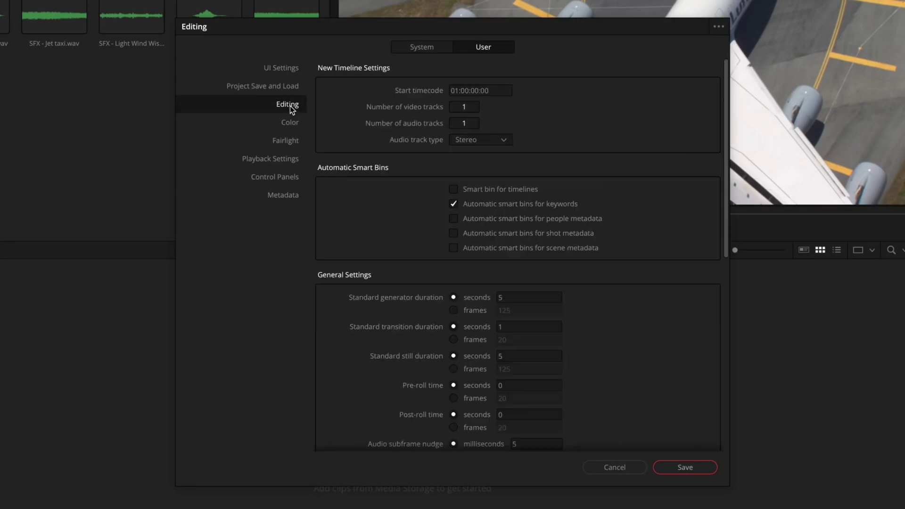
scroll(378, 227, "down", 5)
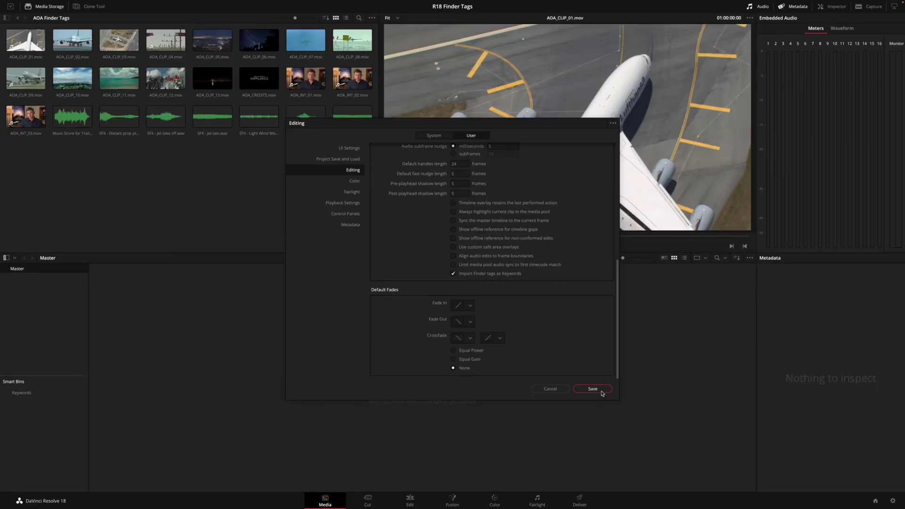
left_click(601, 391)
key("ctrl+a")
left_click_drag(226, 117, 248, 343)
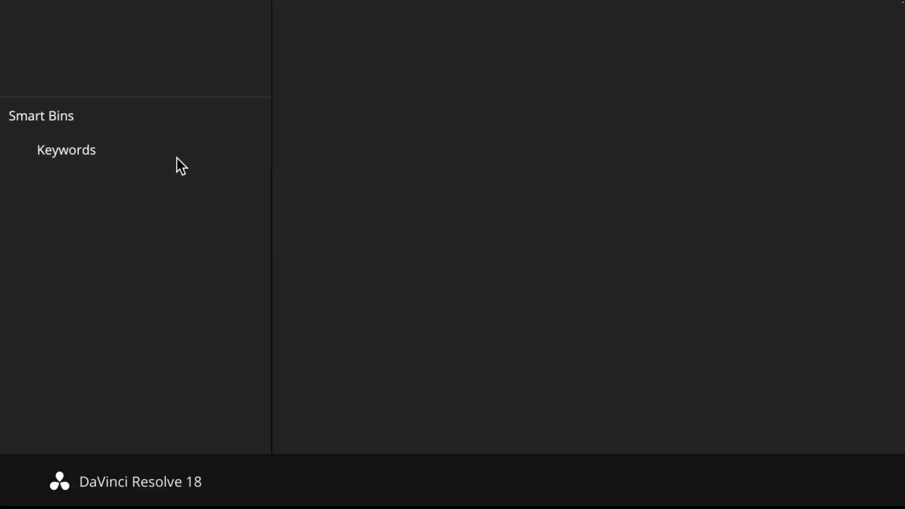
Expand the Keywords smart bins and view the B-Roll, then Sound Effects tag bins.
left_click(15, 149)
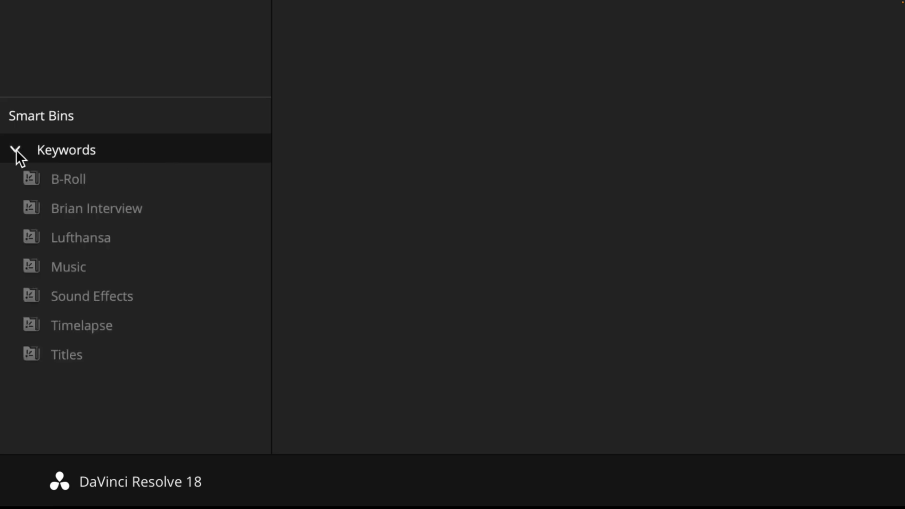
left_click(30, 404)
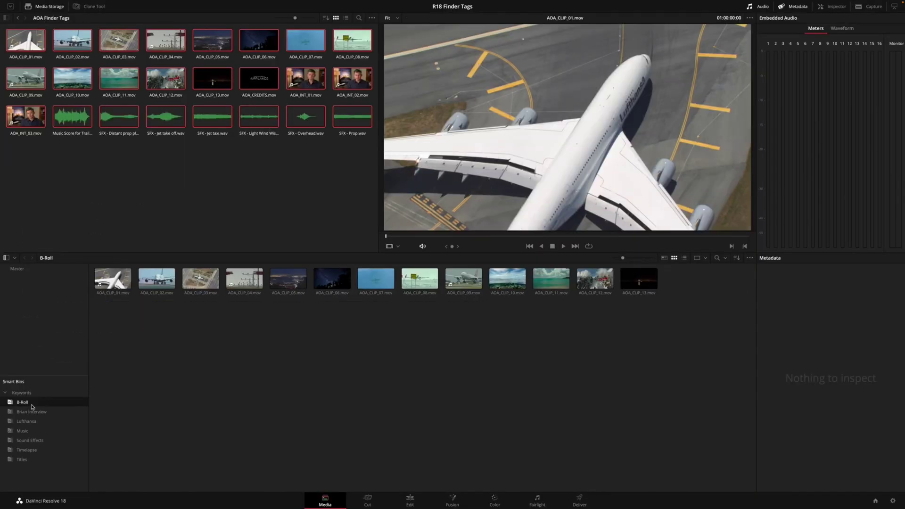
left_click(29, 440)
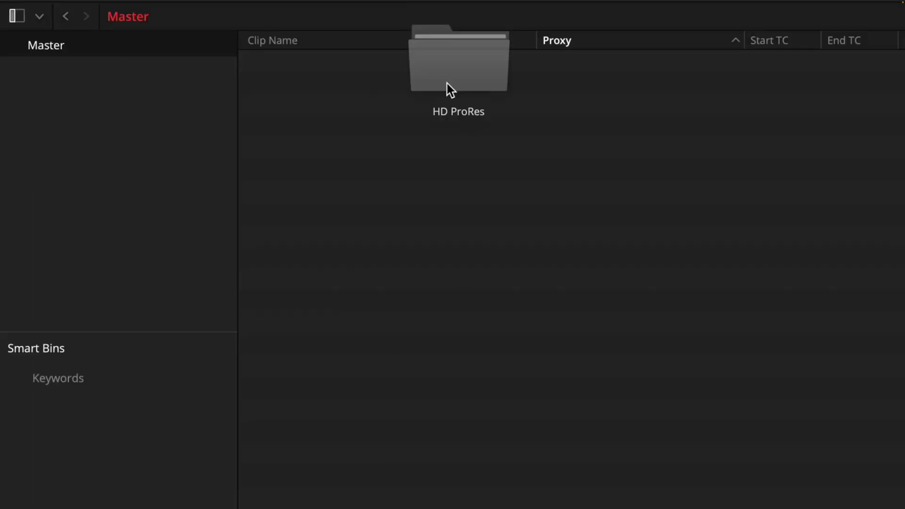
Drag the HD ProRes folder into the Master bin so its clips come in with proxies.
left_click_drag(307, 142, 445, 223)
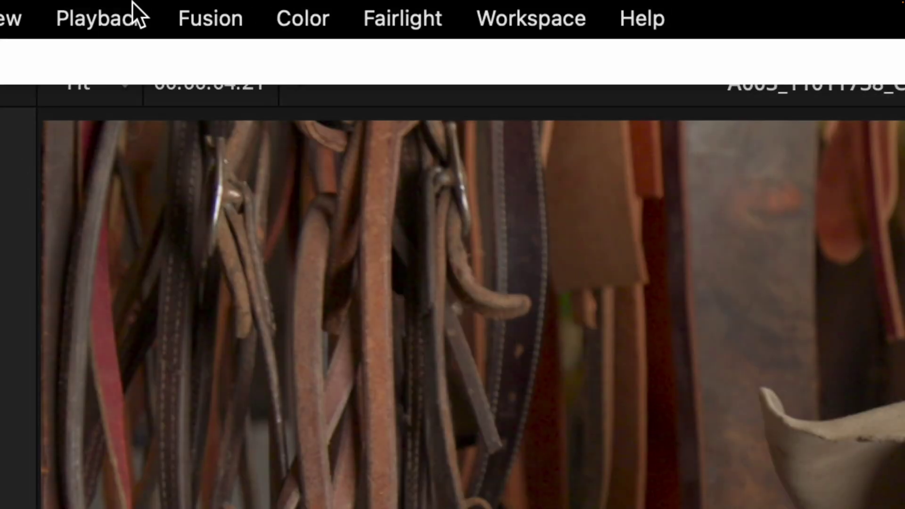
Review the Playback > Proxy Handling options and the viewer's proxy dropdown choices.
left_click(129, 15)
mouse_move(311, 113)
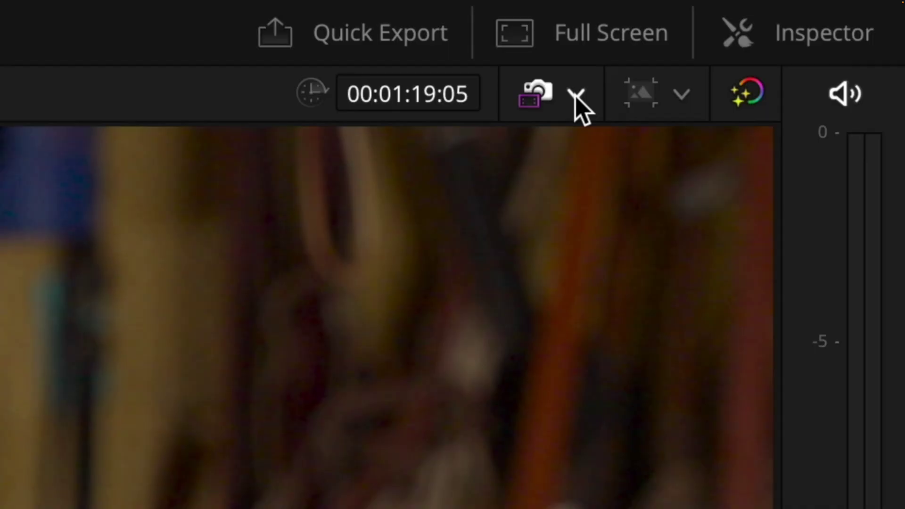
left_click(843, 18)
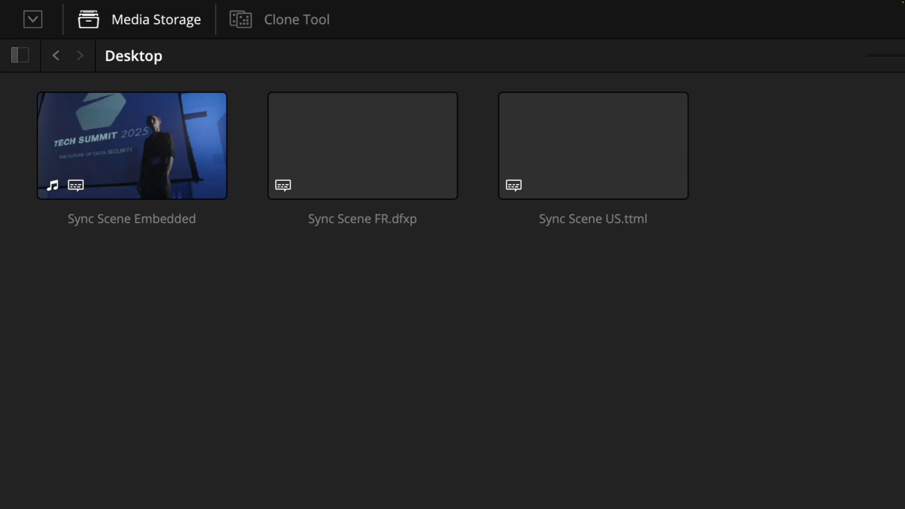
Select Sync Scene Embedded, Sync Scene FR.dfxp and Sync Scene US.ttml and drop them into the media pool.
key("ctrl+a")
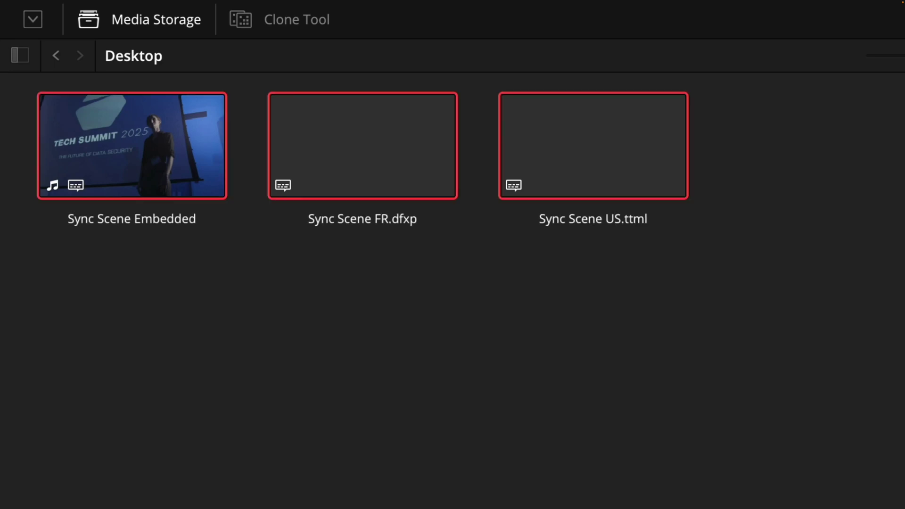
left_click_drag(381, 176, 179, 322)
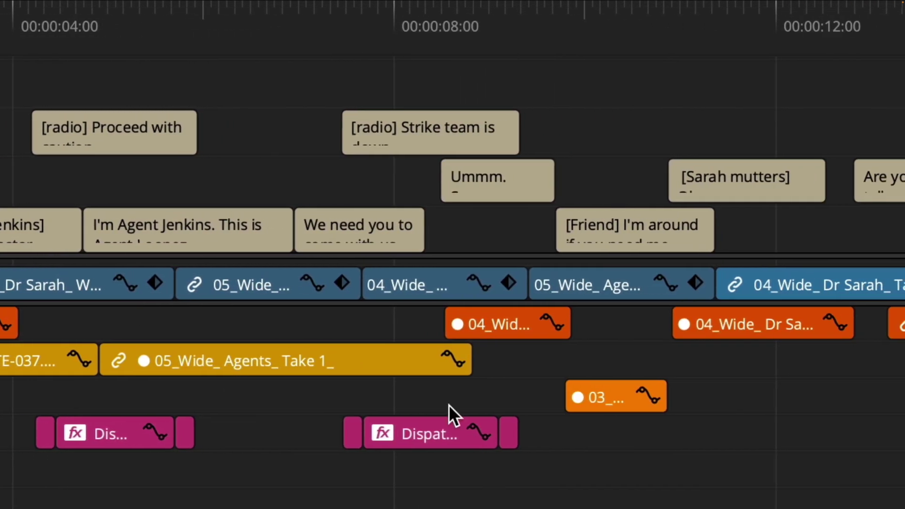
Rename subtitle region R3 to 'SC FX' from the subtitle track's context menu.
right_click(269, 134)
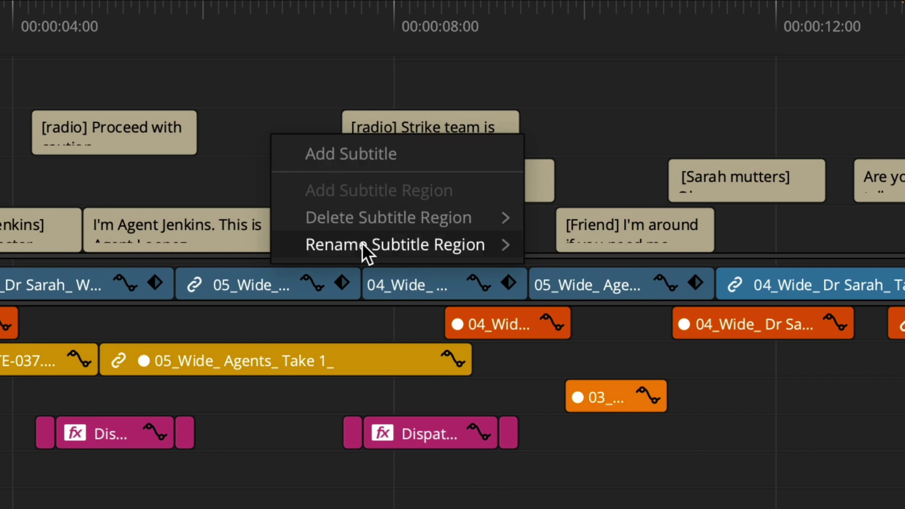
mouse_move(362, 245)
left_click(632, 297)
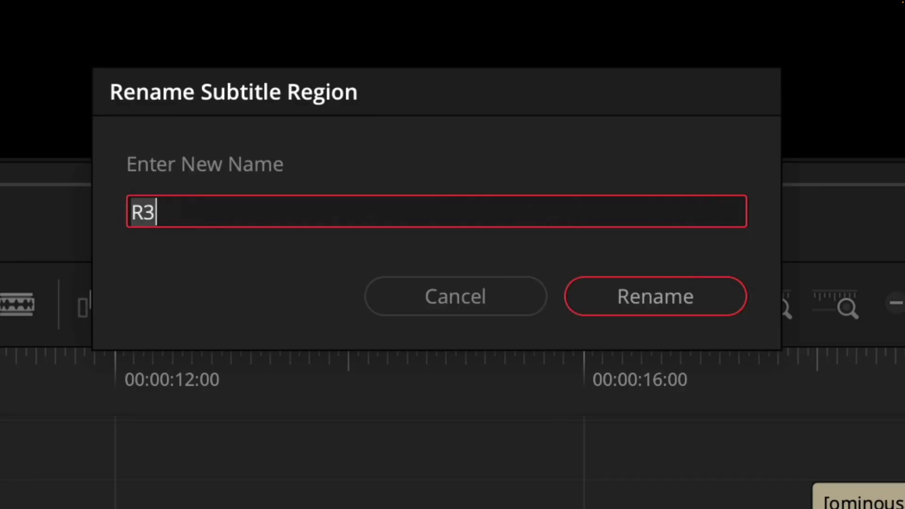
type("SC FX")
key("Return")
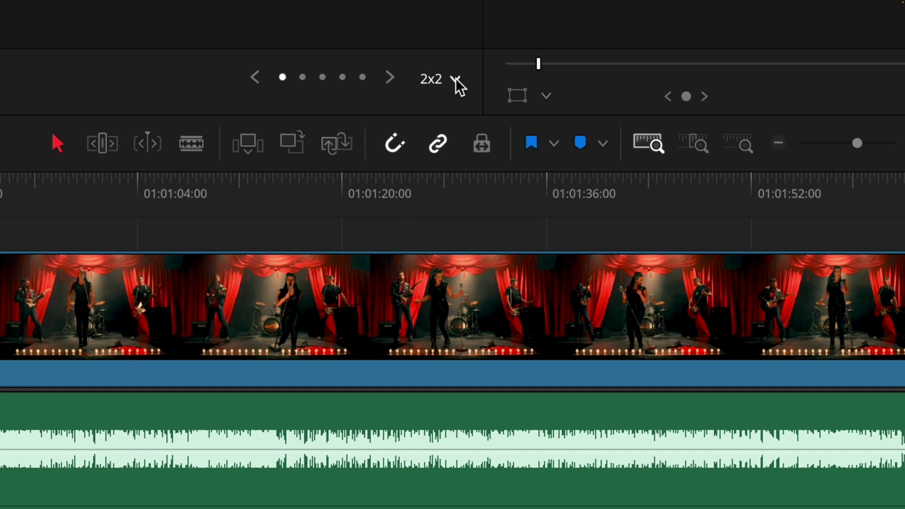
Switch the multicam viewer from a 2x2 to a 5x5 angle grid and play the clip.
left_click(444, 327)
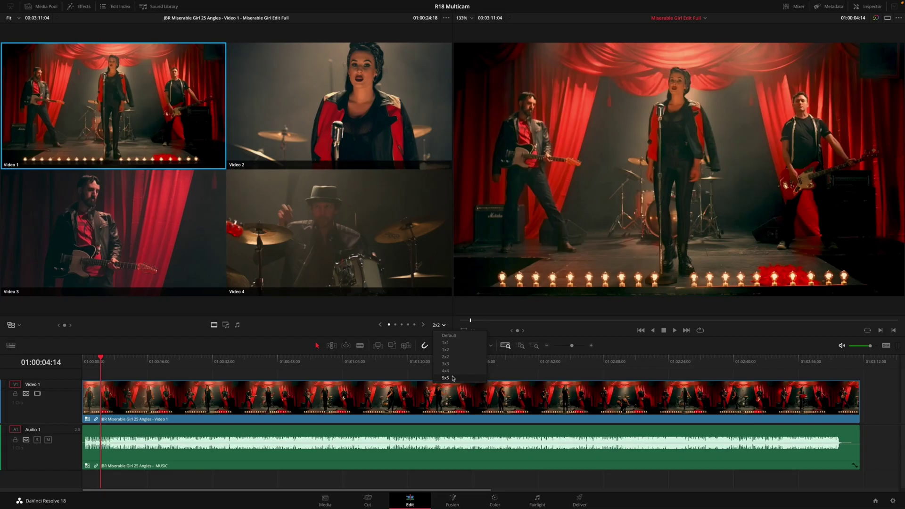
left_click(482, 240)
key("space")
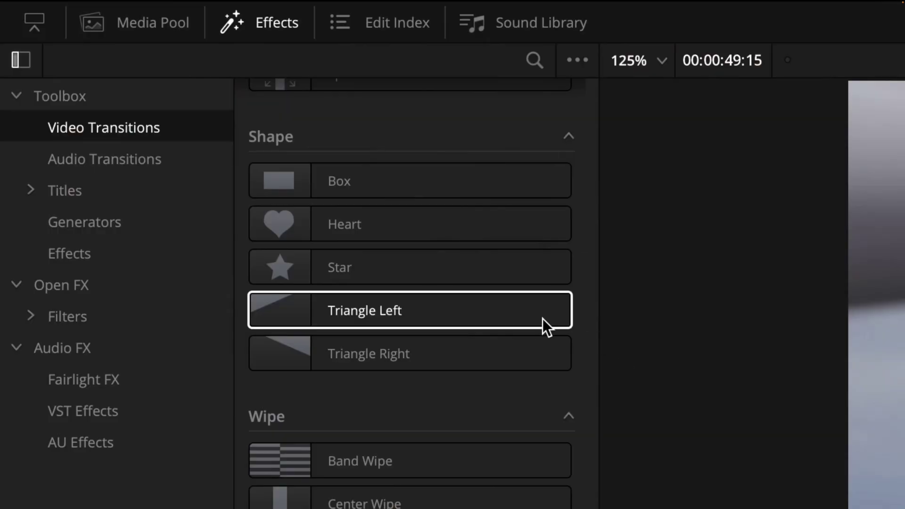
left_click(502, 311)
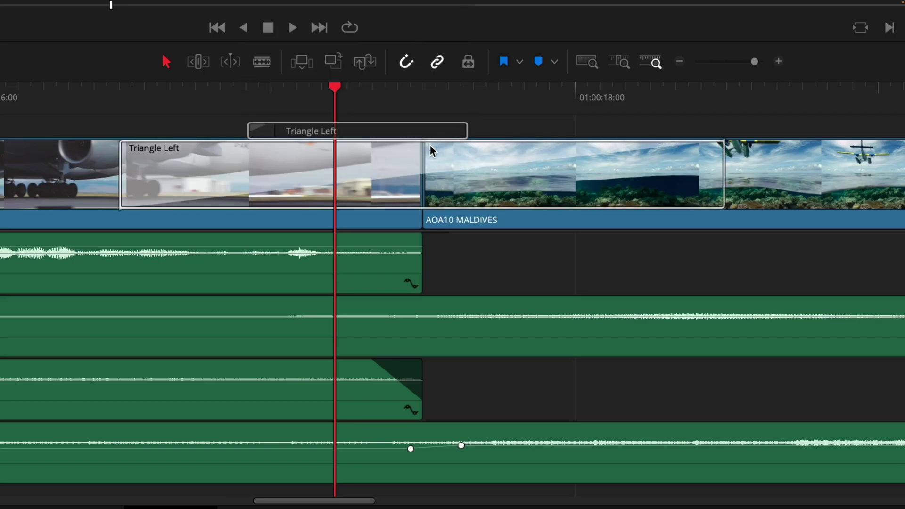
Drop Triangle Left on the cut, preview it, and raise the later zoom keyframe to 2.150.
left_click_drag(502, 311, 430, 156)
key("space")
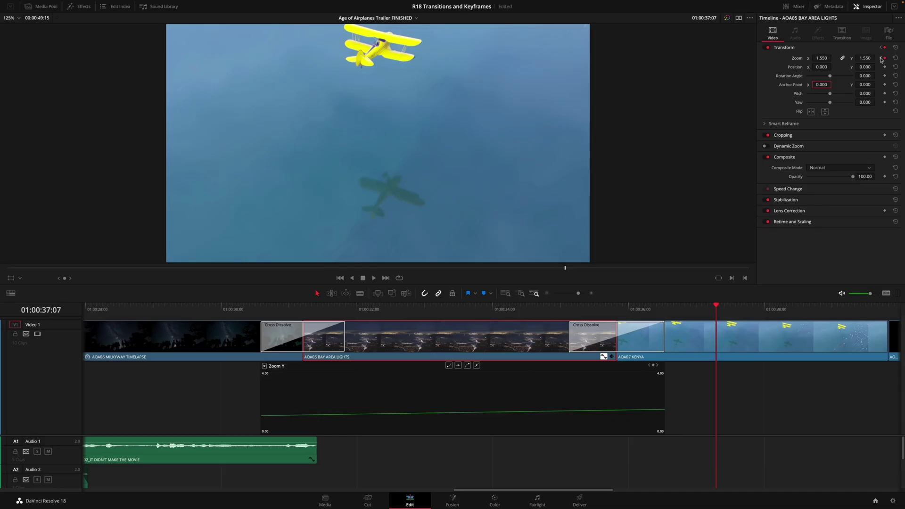
left_click(881, 59)
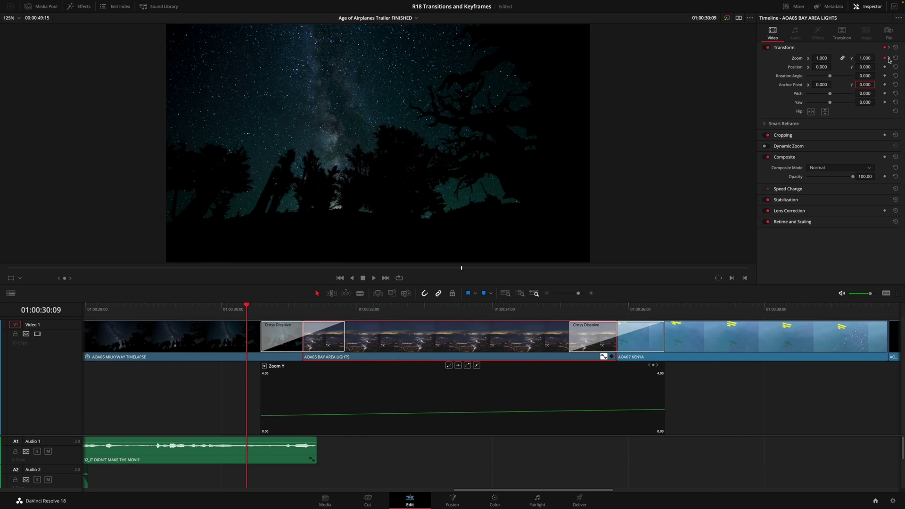
left_click(889, 59)
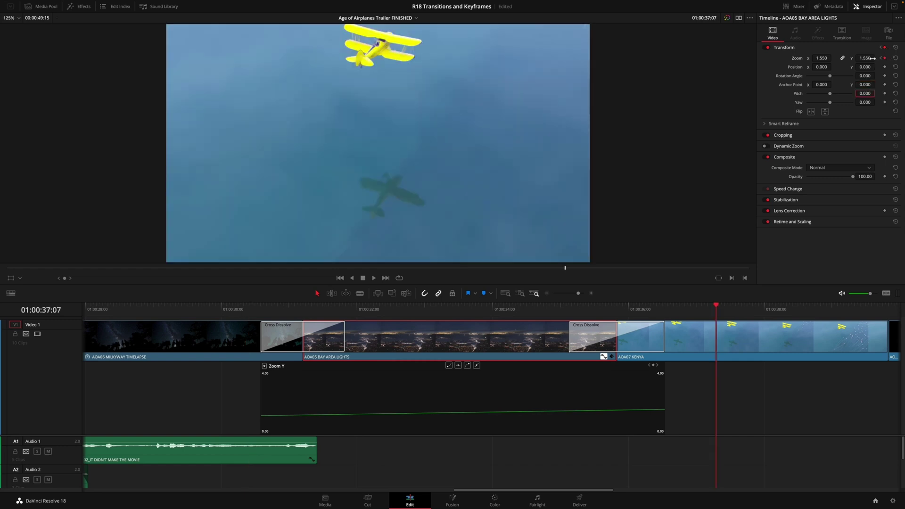
left_click_drag(864, 58, 884, 59)
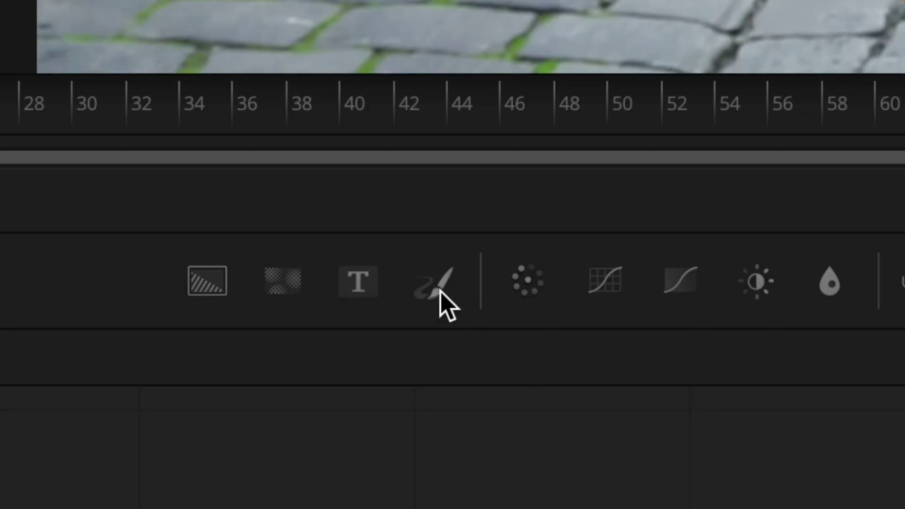
Add a Paint node to the node graph and switch the merge node's operator to Conjoint.
left_click_drag(435, 283, 372, 387)
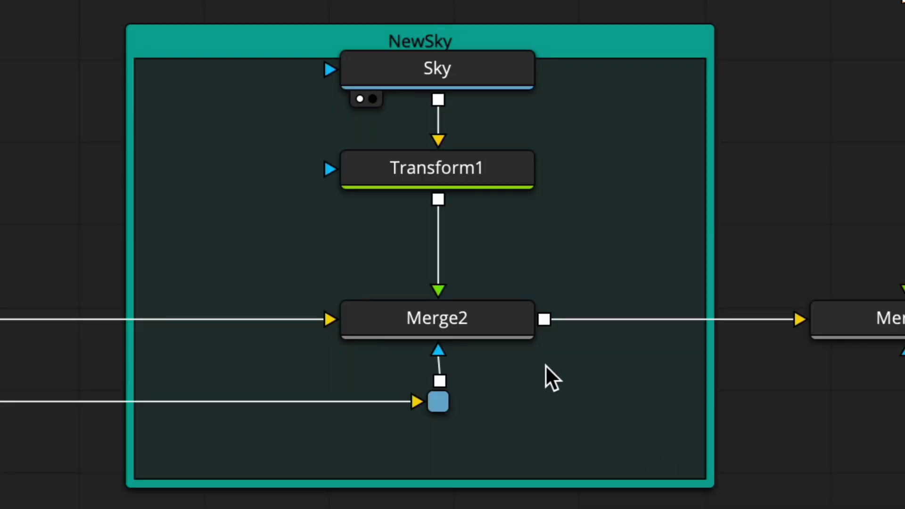
left_click(504, 326)
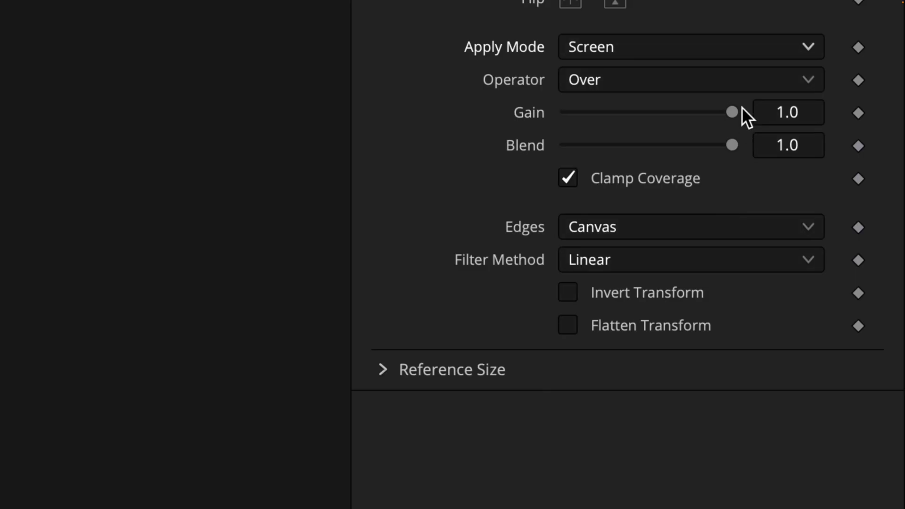
left_click(773, 47)
left_click_drag(815, 113, 817, 327)
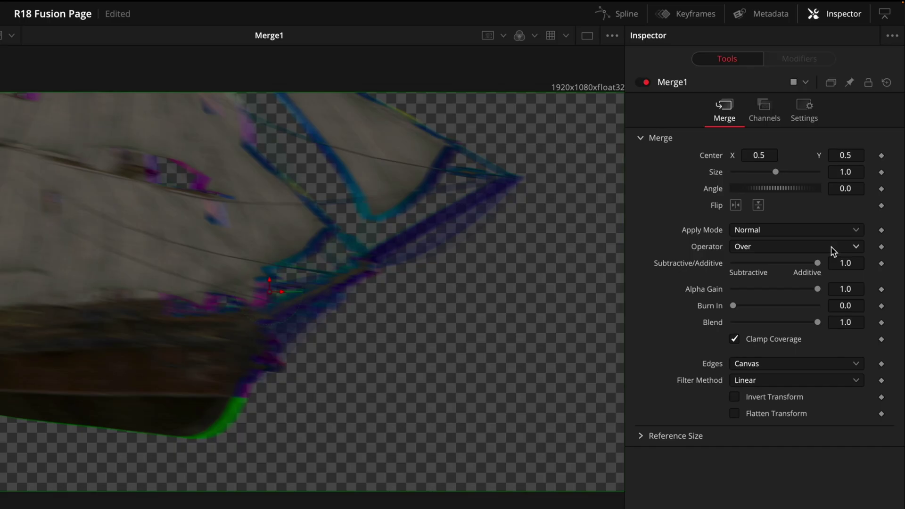
left_click(865, 129)
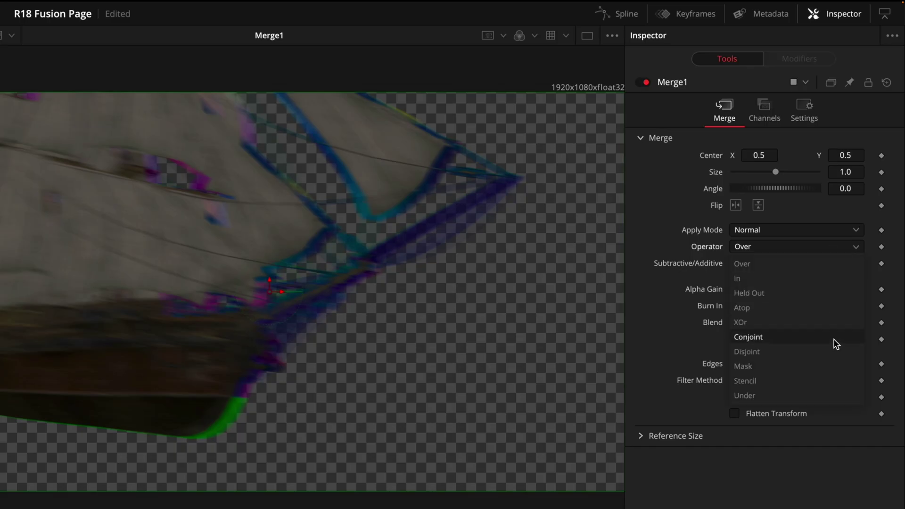
left_click(866, 178)
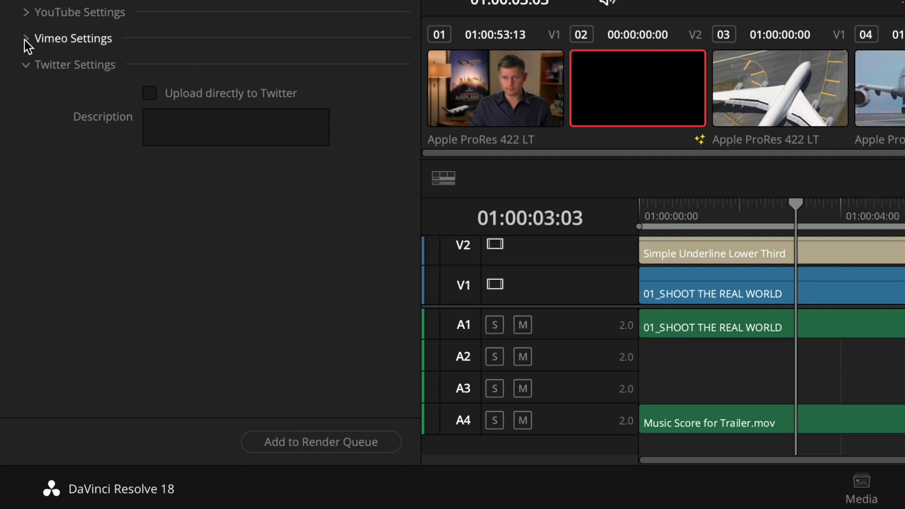
Expand the Vimeo and YouTube upload settings in Deliver and show the Quick Export presets.
left_click(24, 41)
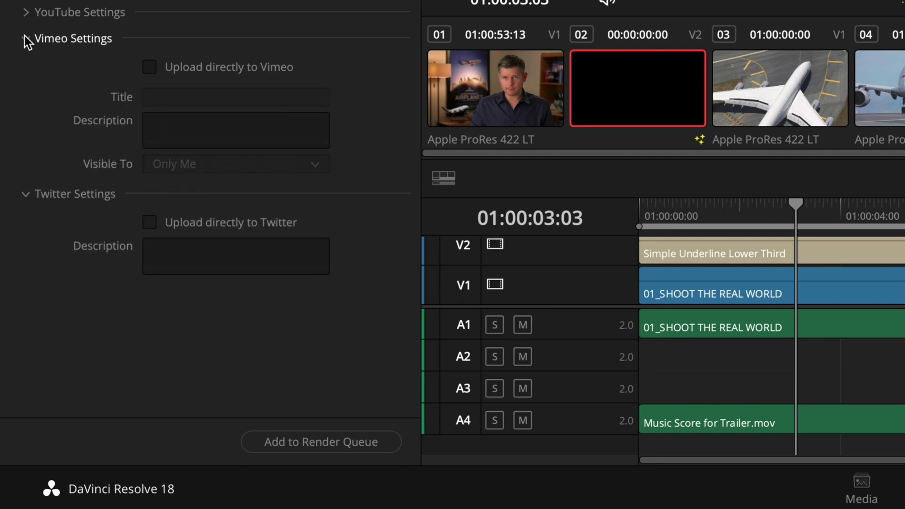
left_click(23, 15)
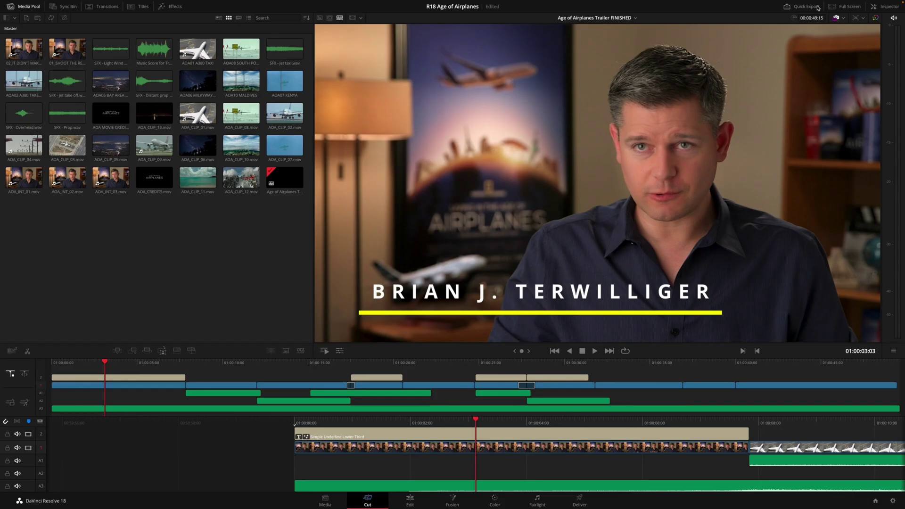
left_click(818, 8)
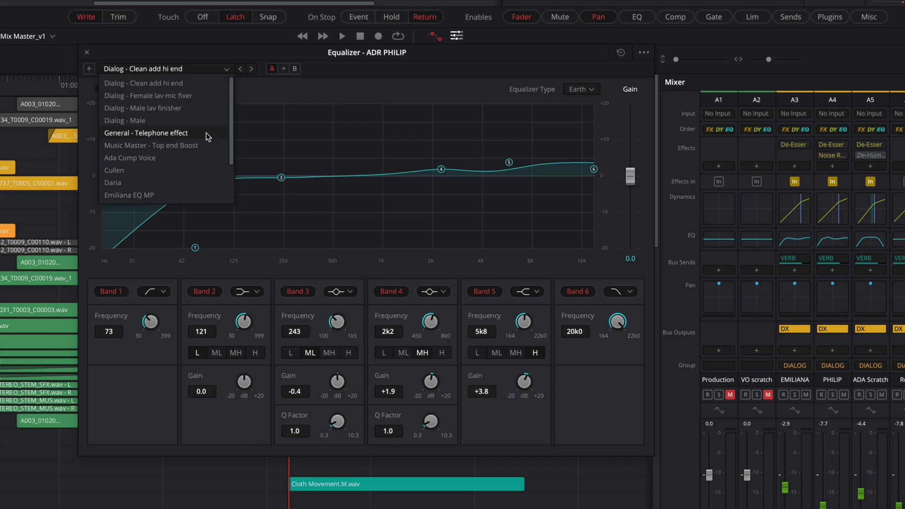
Try the General - Telephone EQ preset, then load Dialog - Male lav finisher instead.
left_click(206, 133)
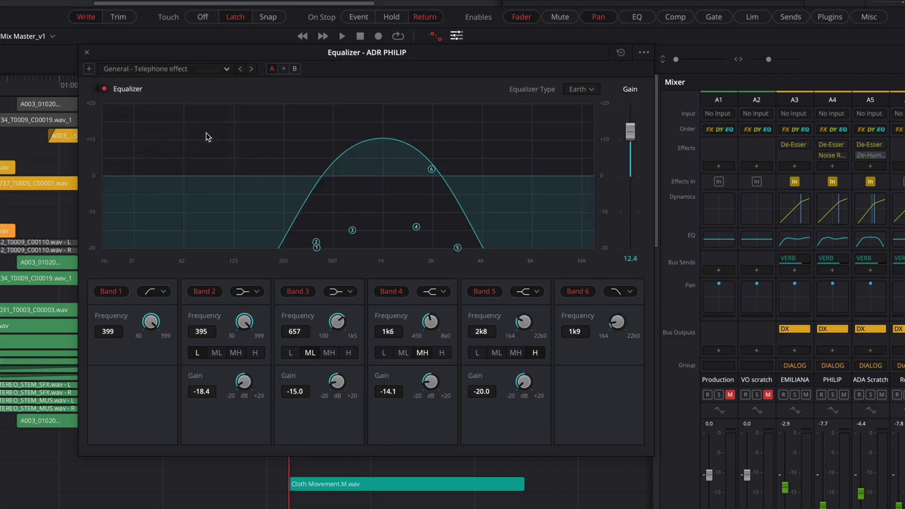
left_click(228, 69)
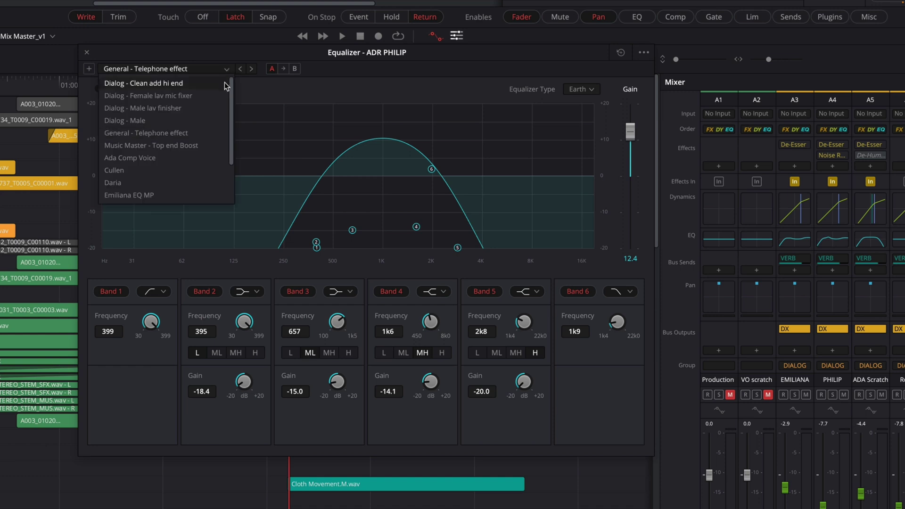
left_click(214, 107)
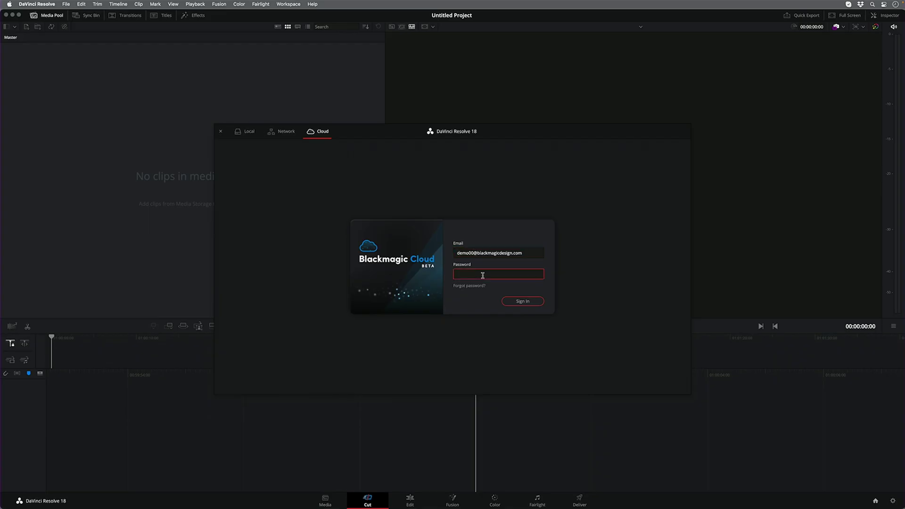
Load the Winter Wonderland project from the Project Manager's Cloud tab.
double_click(409, 203)
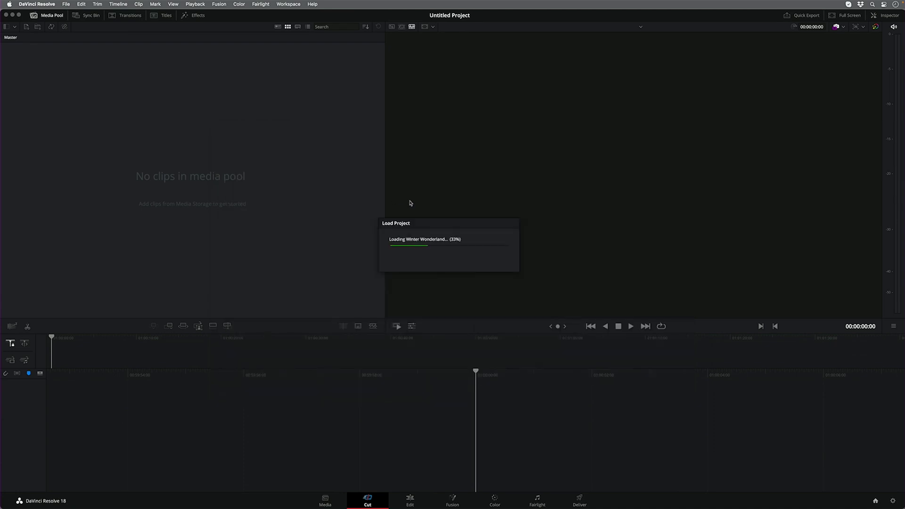